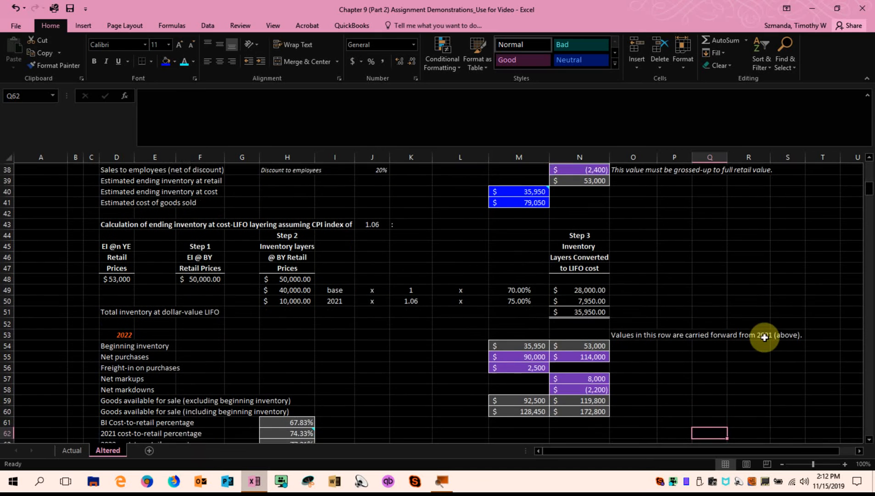
# Step: Review the 2022 retail inventory figures and the dollar-value LIFO layering calculation in rows 53 to 80
pyautogui.press('Down')
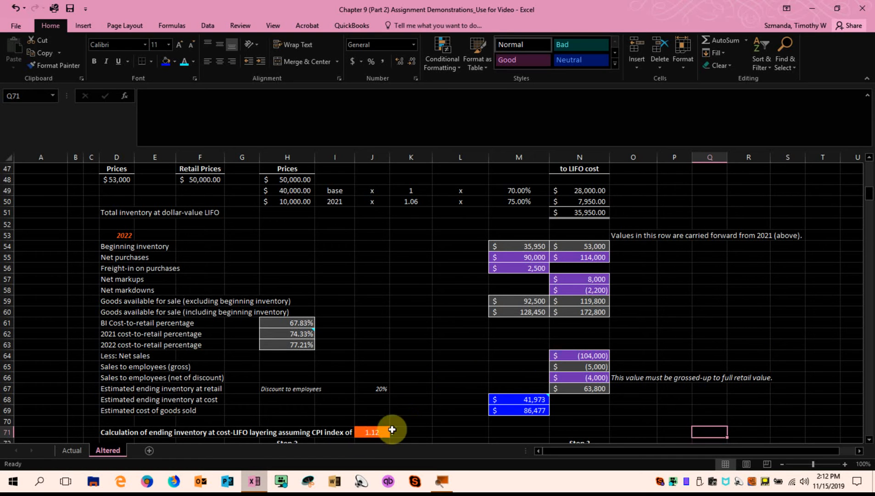
pyautogui.click(869, 441)
pyautogui.click(868, 441)
pyautogui.click(868, 441)
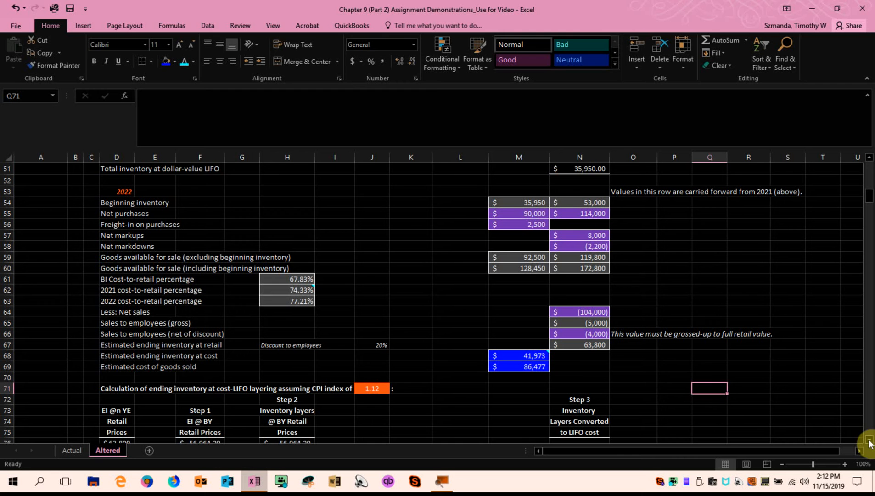
pyautogui.click(868, 441)
pyautogui.click(869, 441)
pyautogui.click(868, 442)
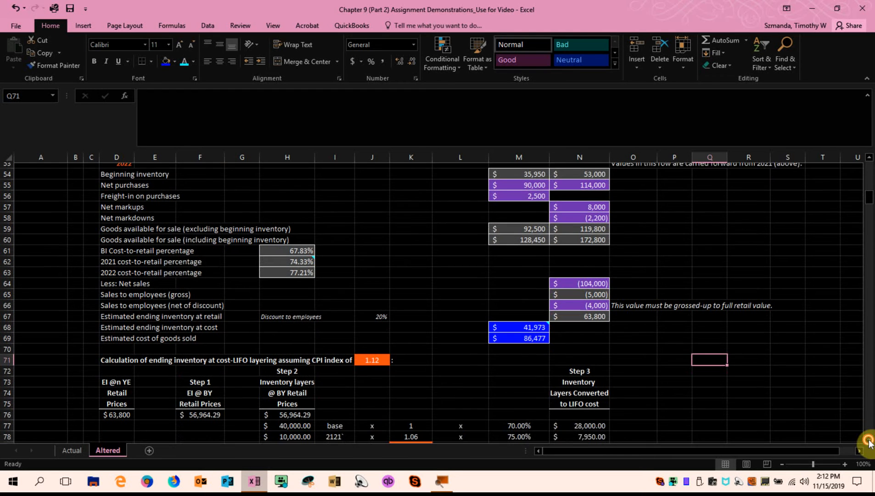
pyautogui.click(869, 441)
pyautogui.click(869, 441)
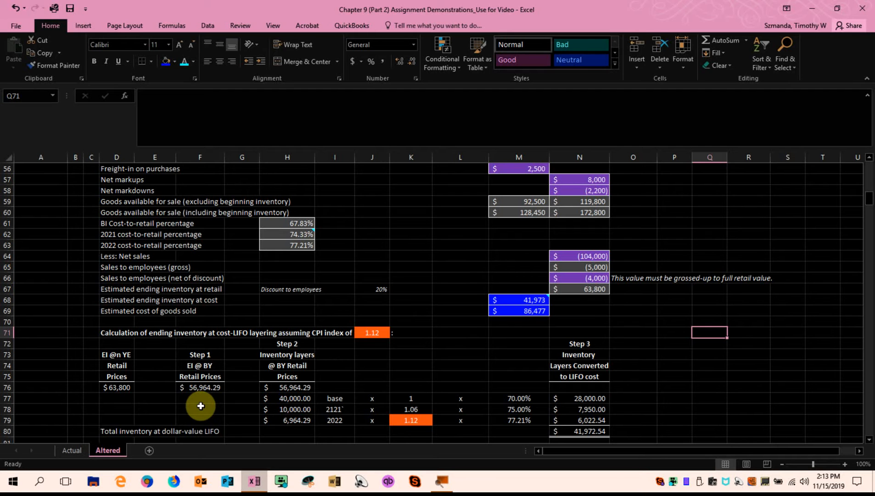
# Step: Inspect the cost percentage formulas of the three LIFO layers in M77:M79 and the 2022 cost-to-retail formula in H63
pyautogui.click(521, 399)
pyautogui.press('Down')
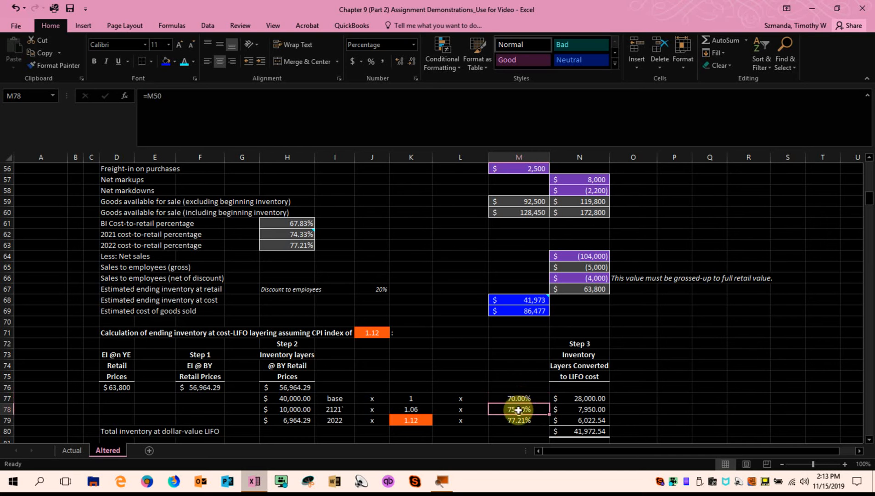
pyautogui.click(517, 419)
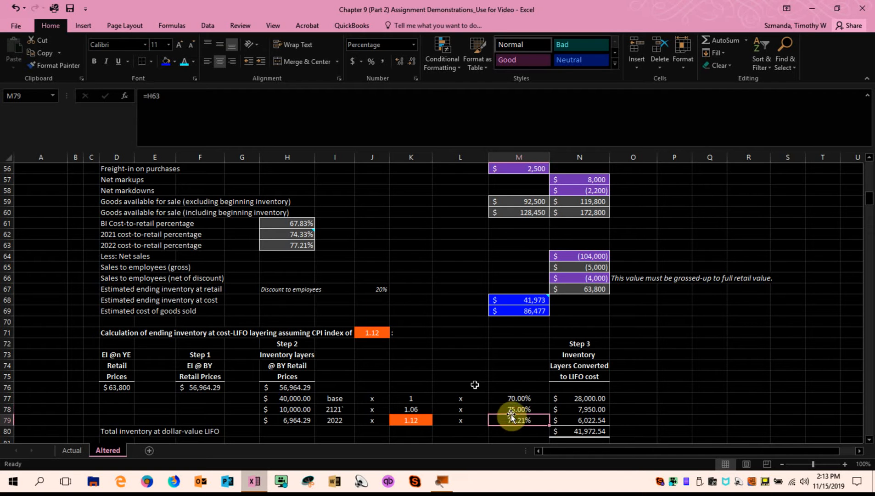
pyautogui.doubleClick(305, 244)
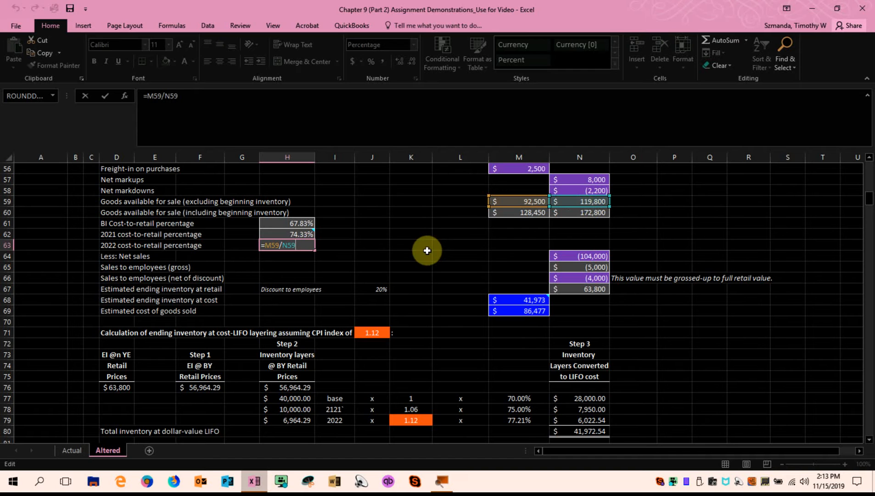
pyautogui.hotkey('ctrl', 'Return')
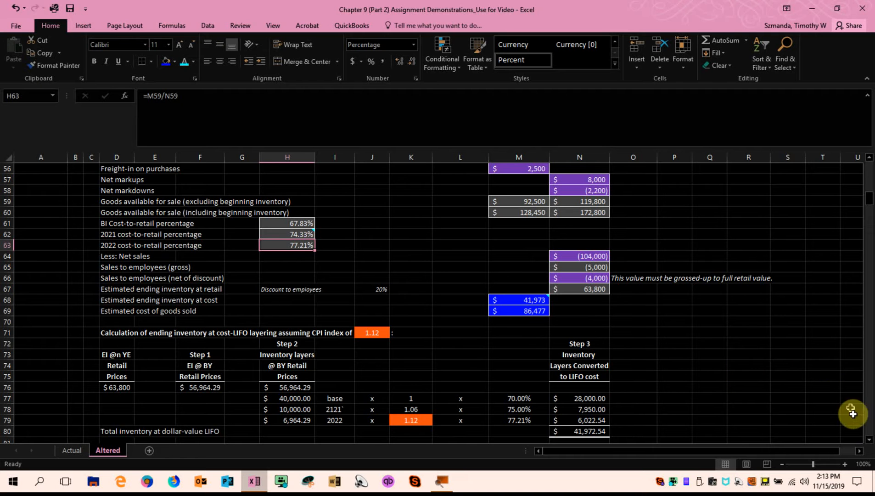
# Step: Examine the goods available for sale formula in problem P 9-14 and the beginning inventory and purchase amounts it sums
pyautogui.click(870, 439)
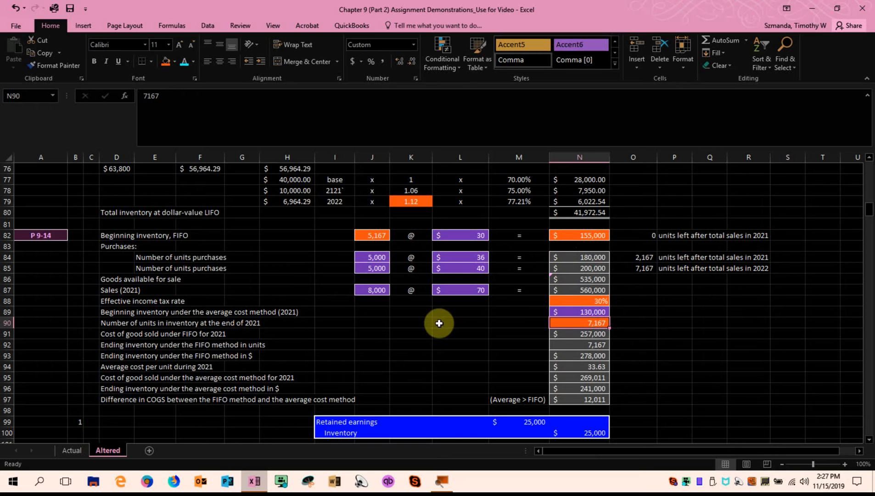
pyautogui.click(564, 277)
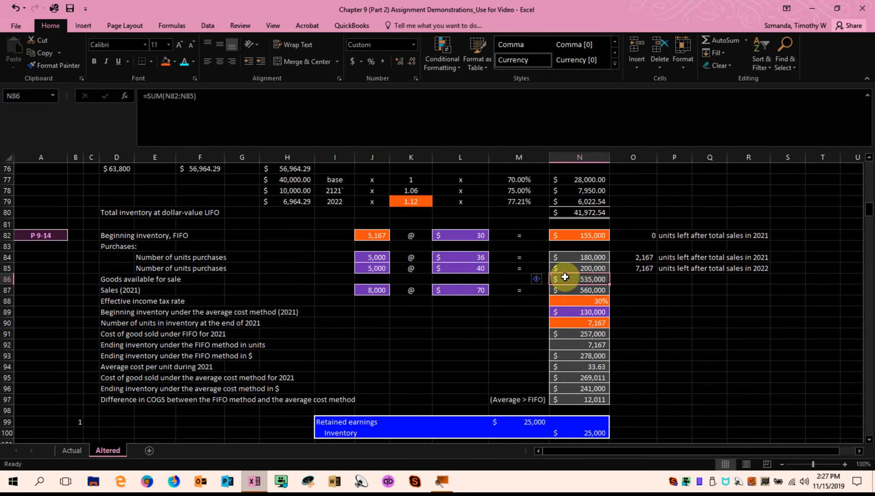
pyautogui.click(568, 235)
pyautogui.moveTo(570, 249); pyautogui.dragTo(570, 266)
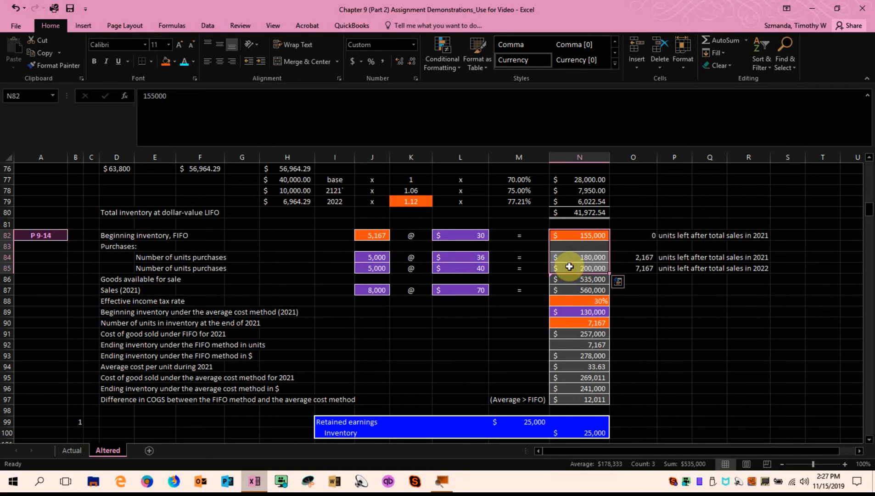
pyautogui.click(675, 334)
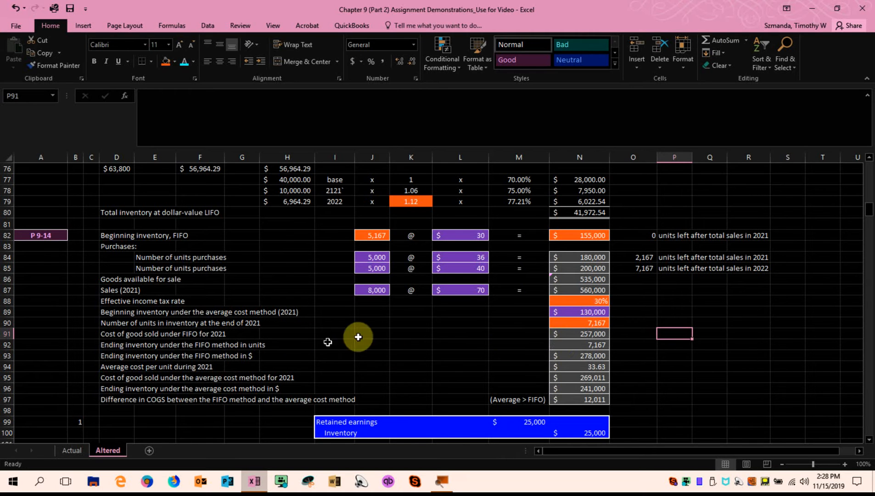
# Step: Inspect the 2021 FIFO cost of goods sold formula in N91 and the units and unit costs it references
pyautogui.click(562, 336)
pyautogui.doubleClick(561, 336)
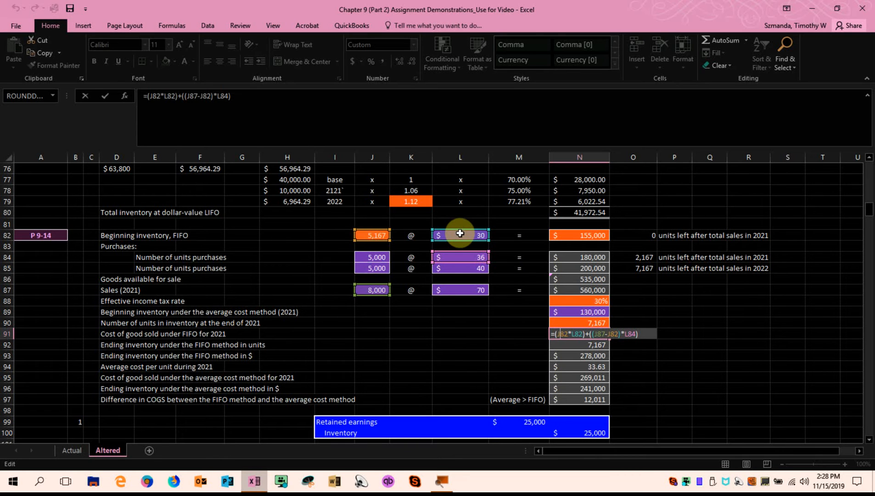
pyautogui.click(373, 295)
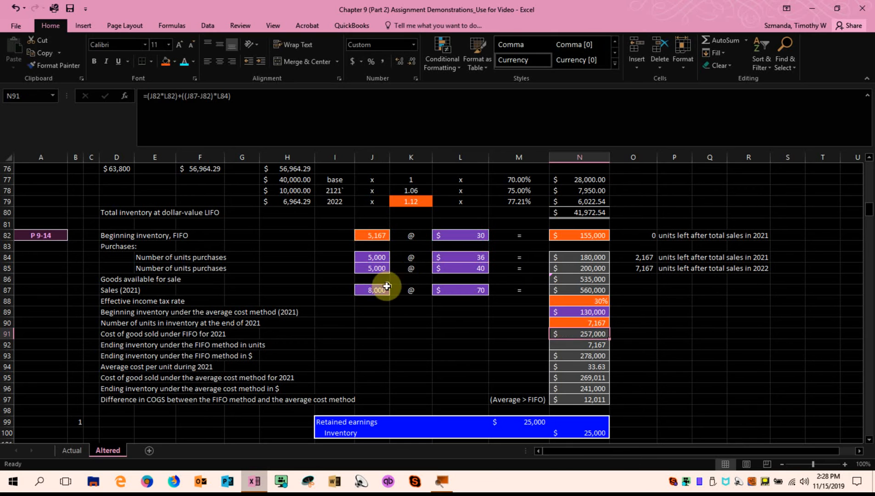
pyautogui.click(369, 237)
pyautogui.click(460, 234)
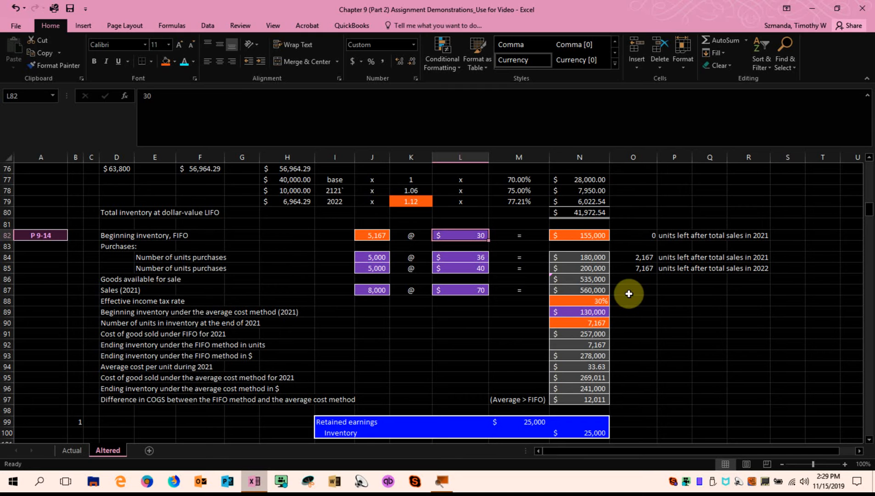
pyautogui.click(474, 258)
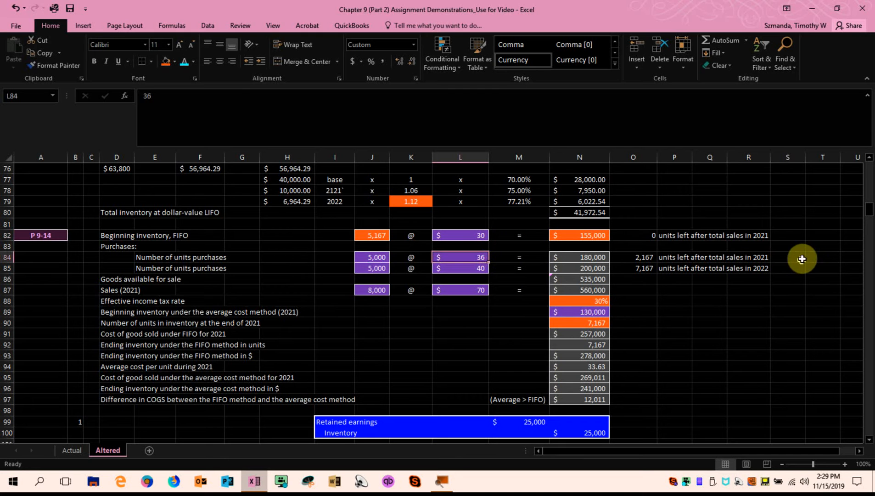
# Step: Calculate the units sold from the first purchase in S84 with =J84-O84 and label it "sold" in T84
pyautogui.click(795, 257)
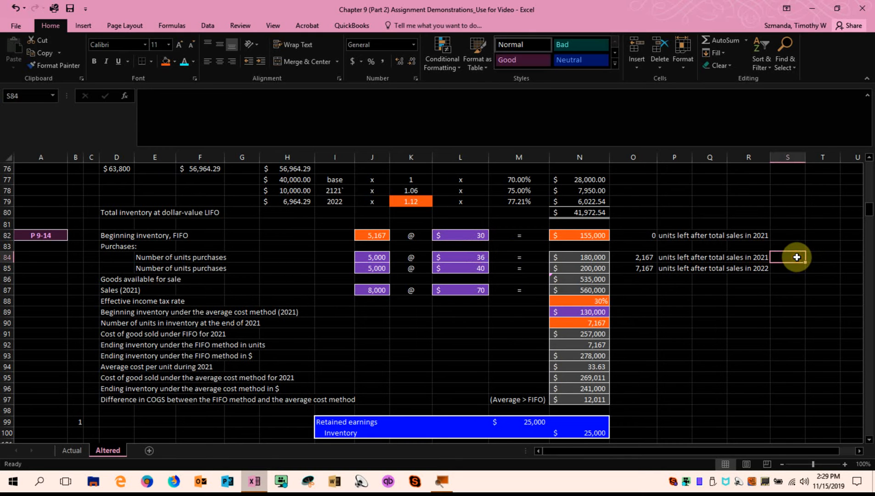
pyautogui.write('=')
pyautogui.click(381, 256)
pyautogui.write('-')
pyautogui.click(638, 257)
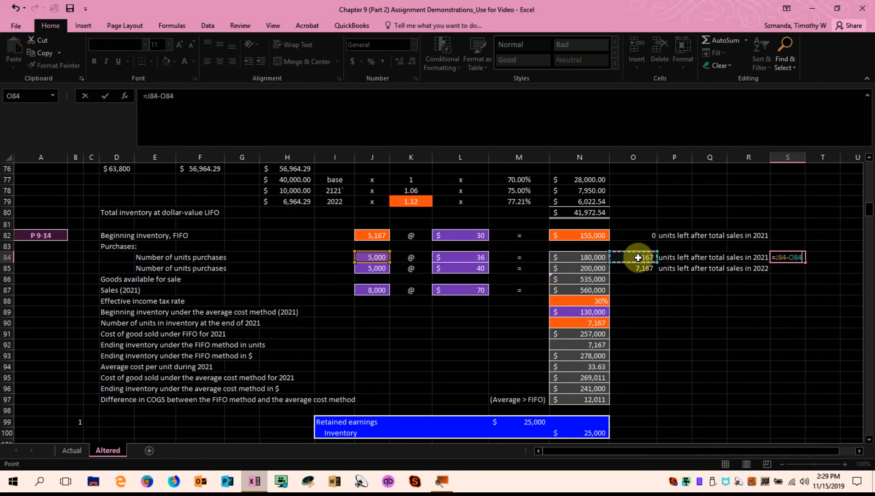
pyautogui.press('Return')
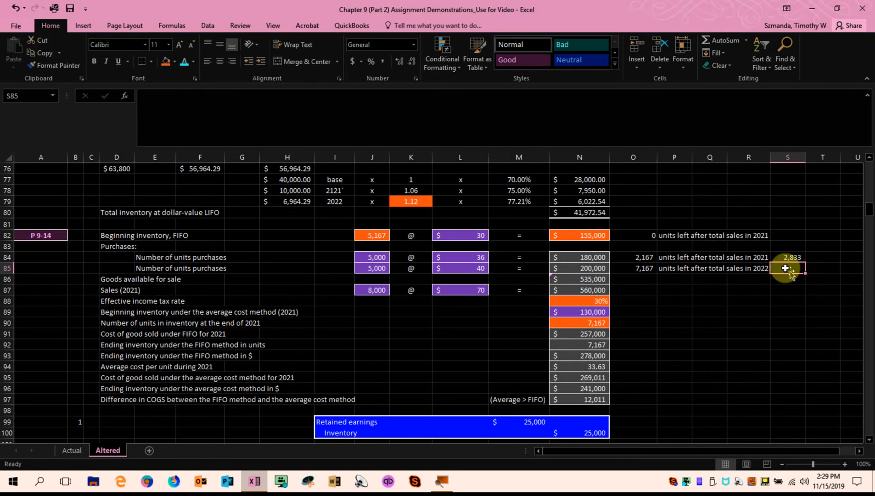
pyautogui.click(816, 256)
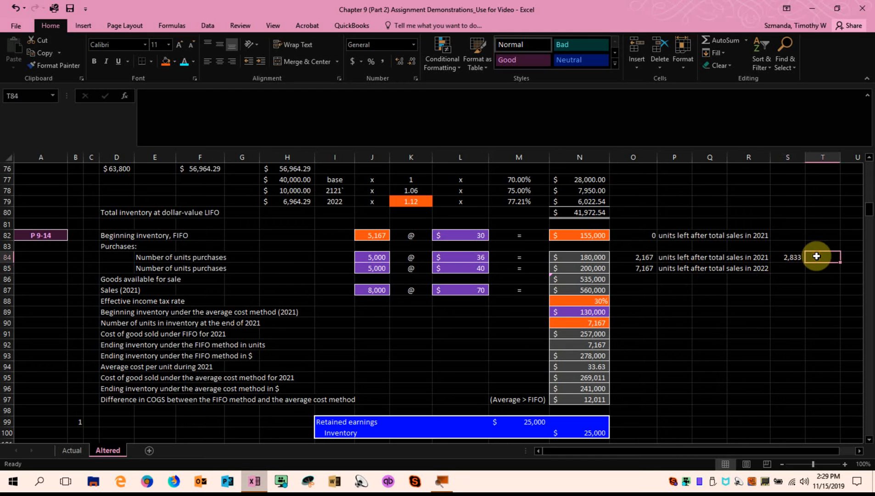
pyautogui.write('sold')
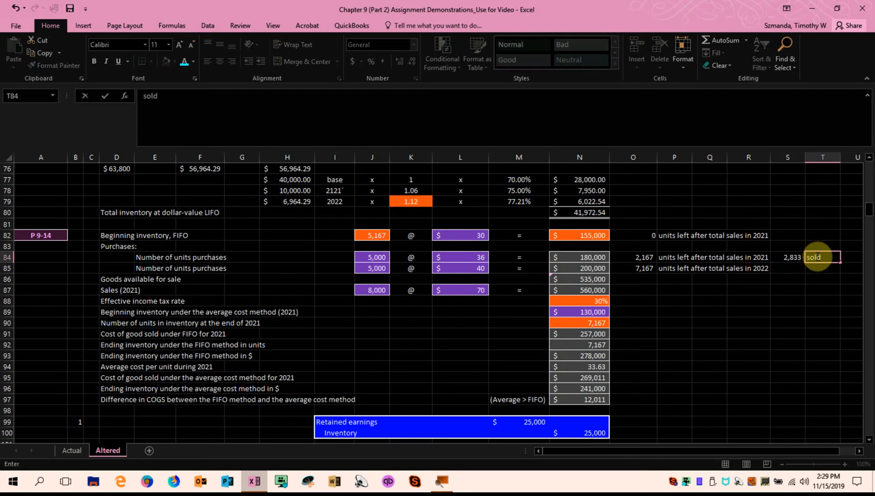
# Step: Enter 5167 in S83 and total the units sold in S85 with =SUM(S83:S84)
pyautogui.click(790, 248)
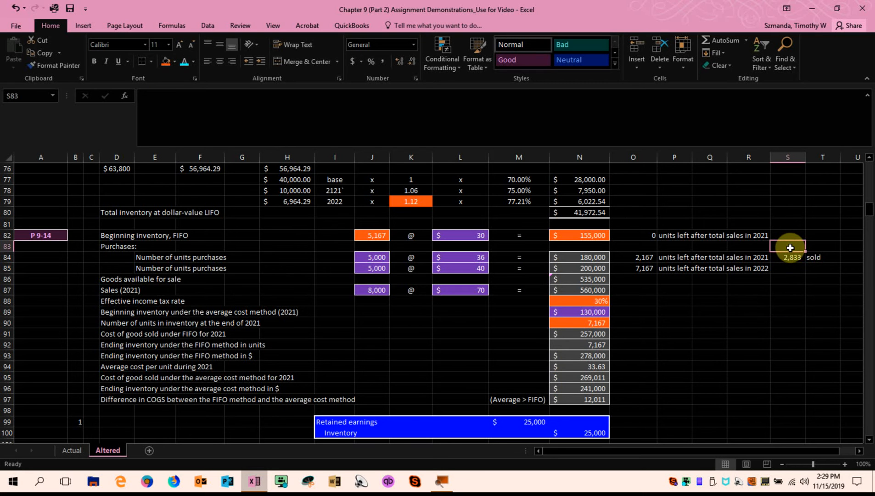
pyautogui.write('5')
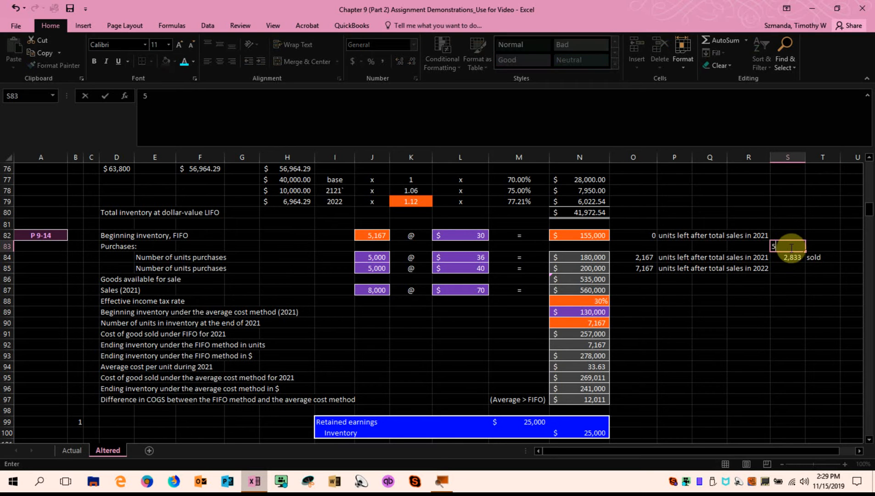
pyautogui.write('167')
pyautogui.click(795, 267)
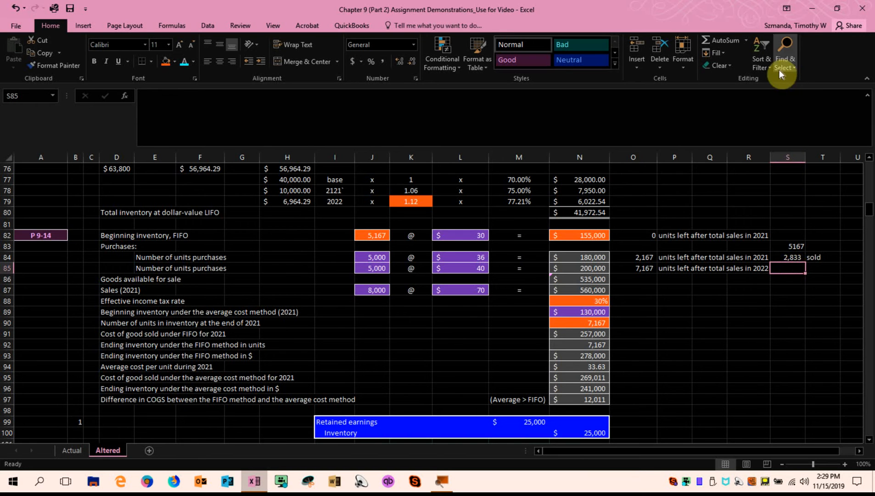
pyautogui.click(718, 44)
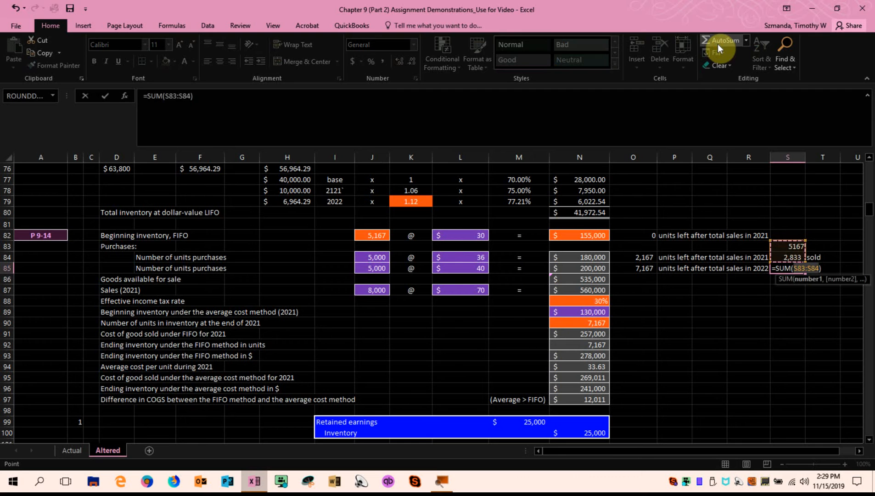
pyautogui.click(718, 43)
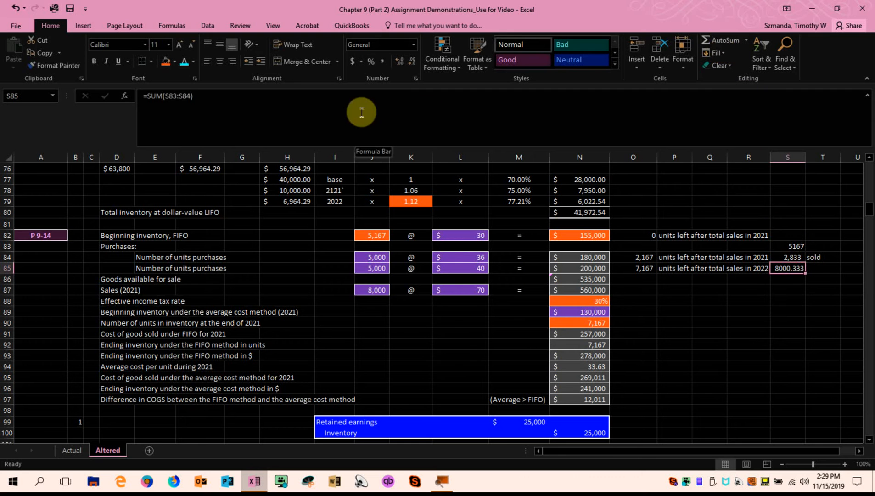
# Step: Format the units-sold total in S85 to show no decimal places
pyautogui.click(412, 61)
pyautogui.click(412, 62)
pyautogui.click(412, 61)
pyautogui.click(692, 355)
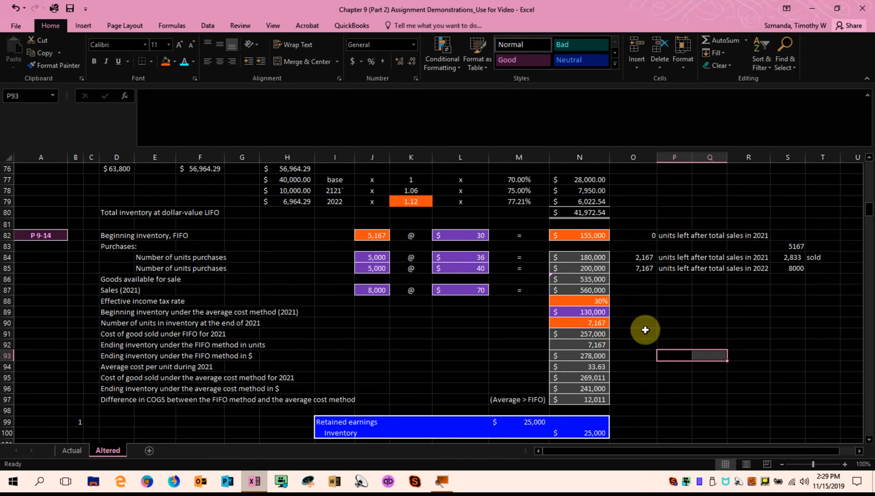
# Step: Inspect the FIFO ending inventory formulas in units (N92) and in dollars (N93), leaving both as they are
pyautogui.click(583, 345)
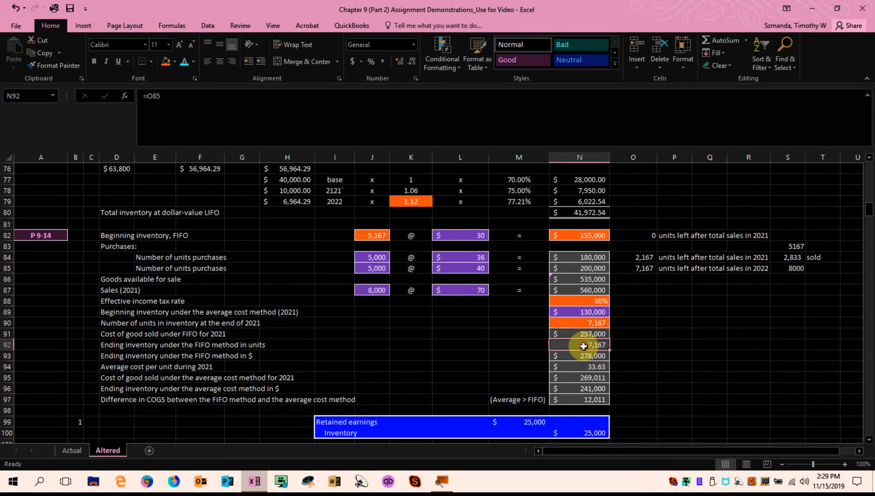
pyautogui.doubleClick(583, 345)
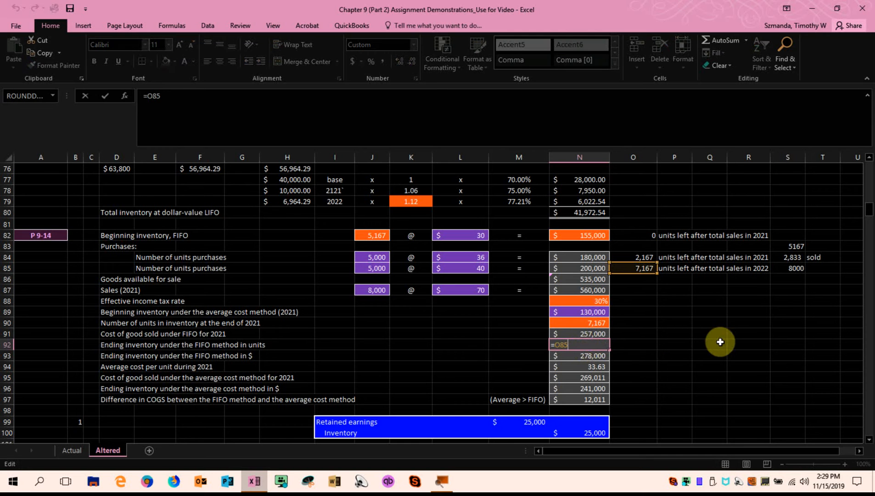
pyautogui.press('Escape')
pyautogui.write('`')
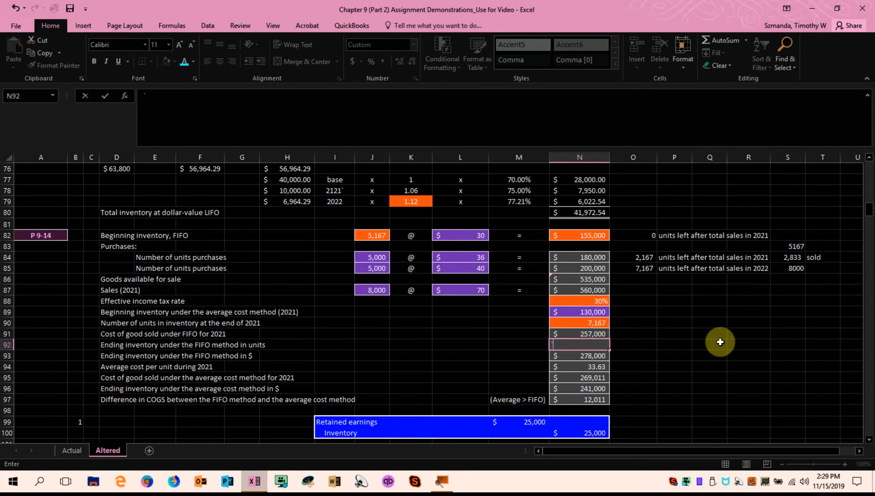
pyautogui.press('Escape')
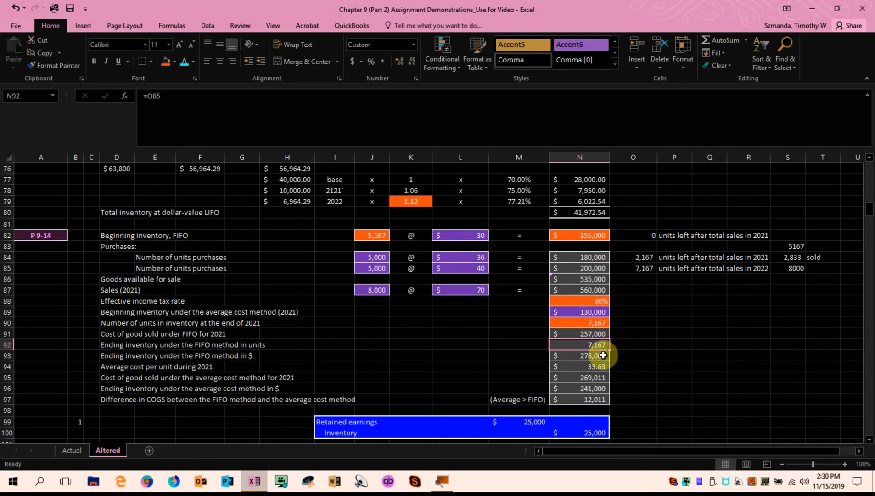
pyautogui.doubleClick(568, 358)
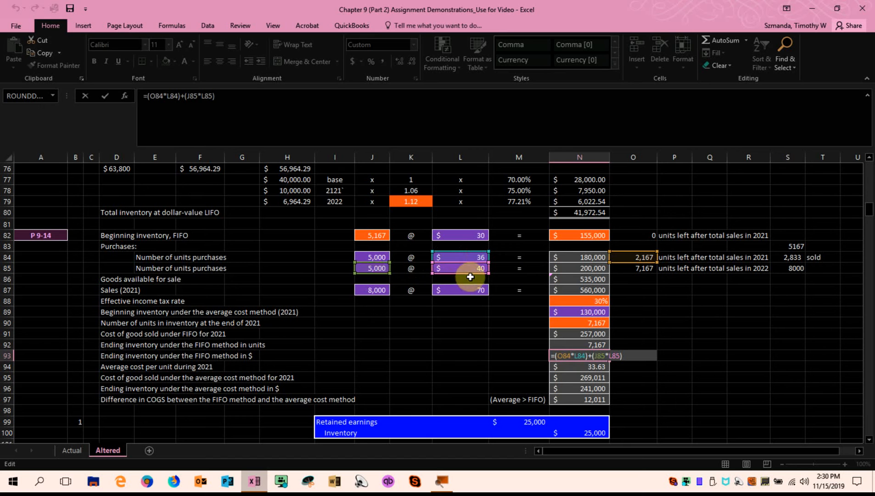
pyautogui.hotkey('ctrl', 'Return')
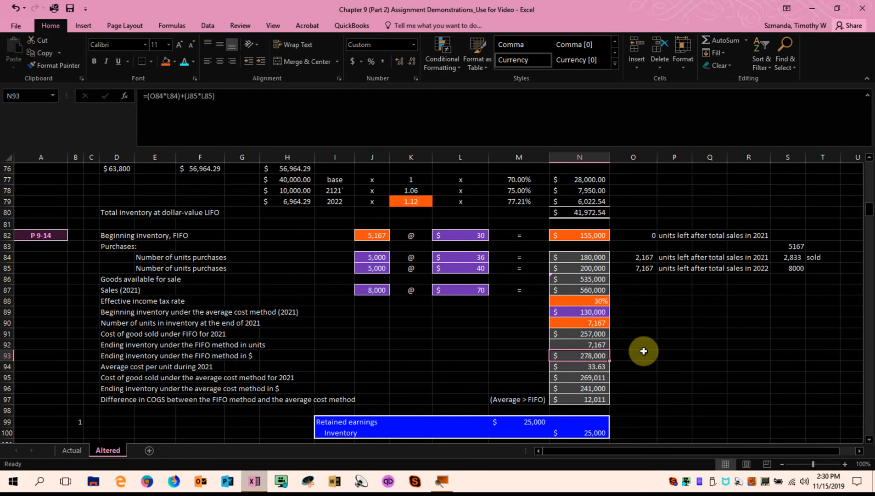
# Step: Inspect the formula for the average cost per unit during 2021 in N94 and the cells it references
pyautogui.click(585, 367)
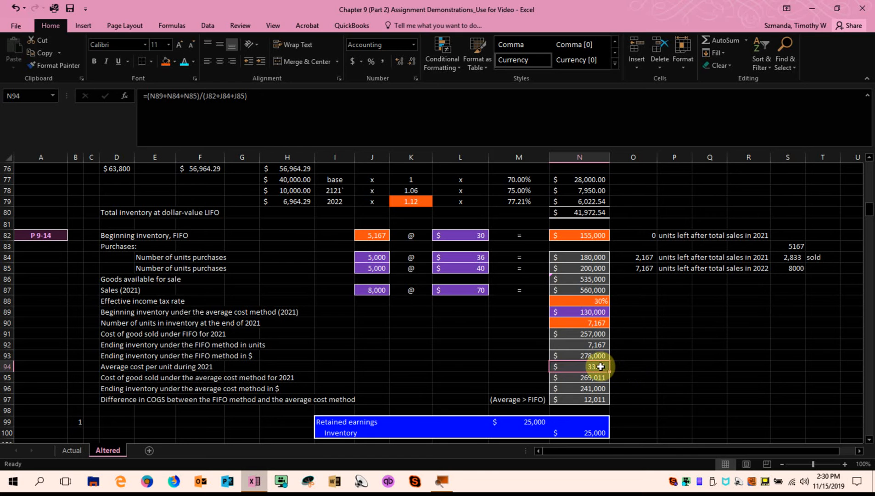
pyautogui.doubleClick(601, 367)
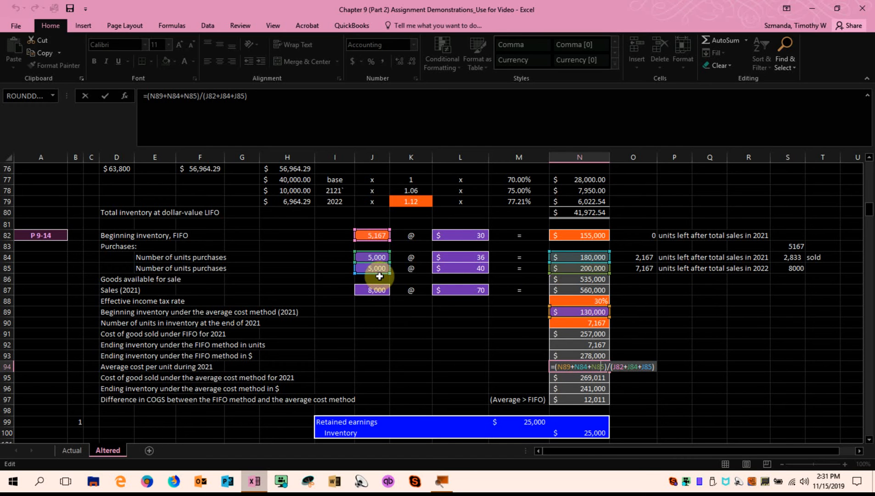
pyautogui.press('Return')
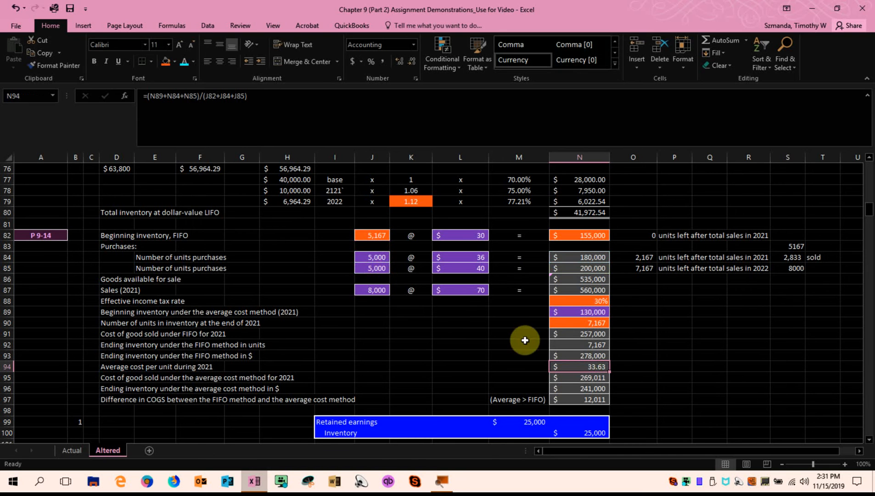
pyautogui.click(577, 368)
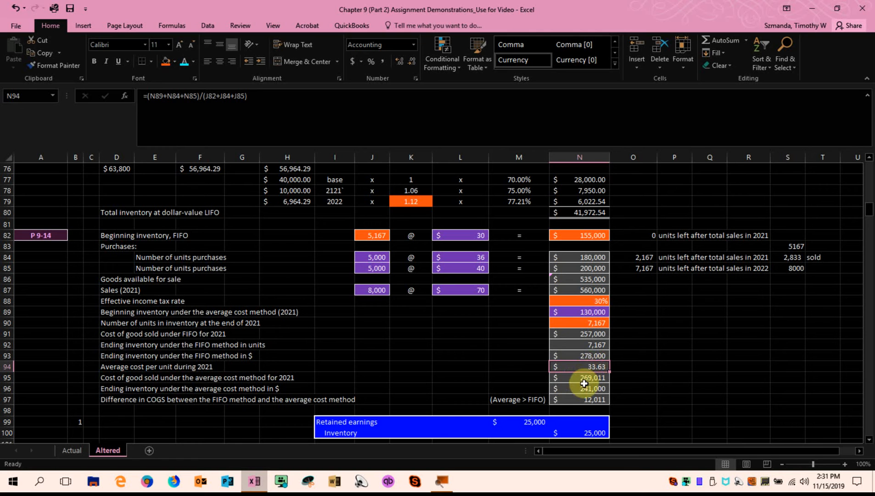
# Step: Inspect the average cost method formulas for cost of goods sold (N95) and ending inventory (N96)
pyautogui.press('Down')
pyautogui.press('Down')
pyautogui.press('Down')
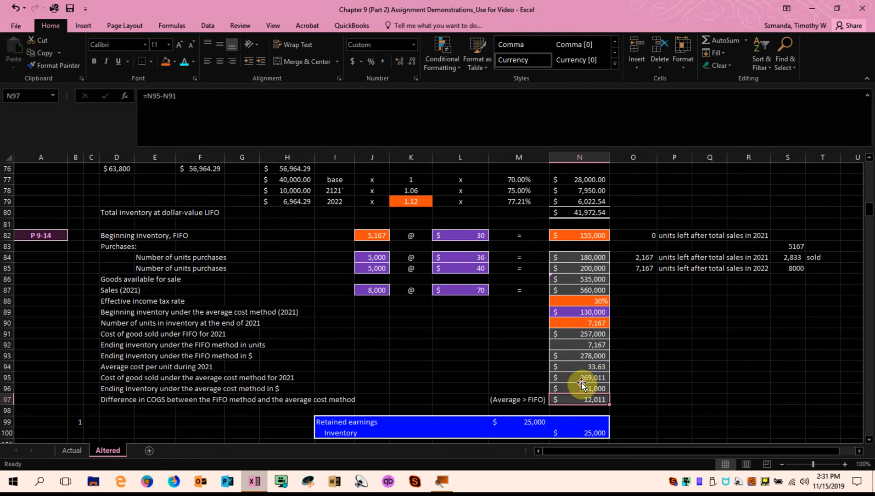
pyautogui.doubleClick(580, 380)
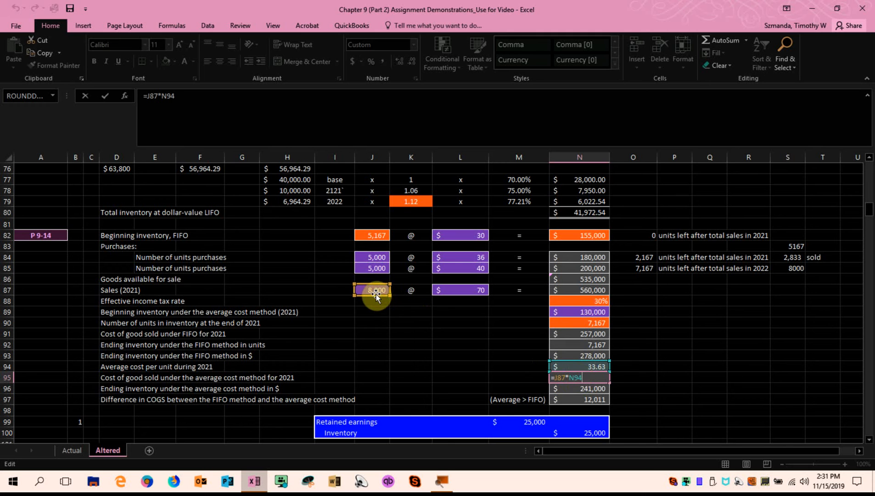
pyautogui.press('Escape')
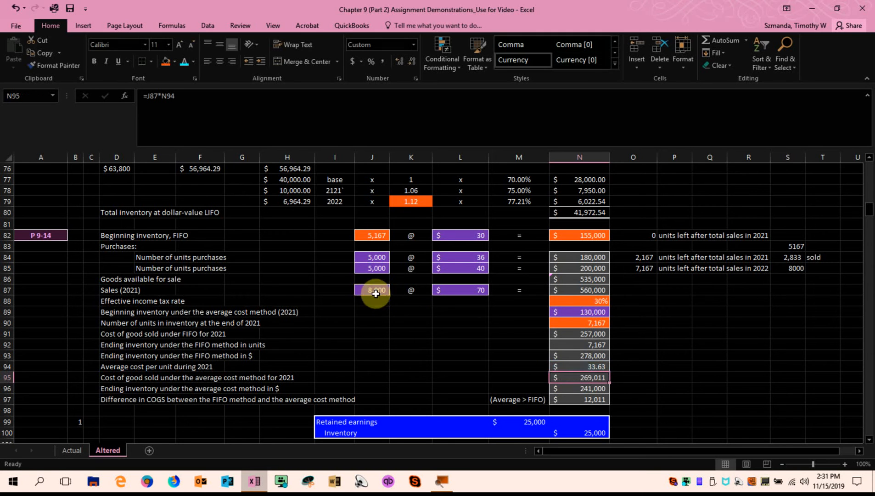
pyautogui.click(577, 390)
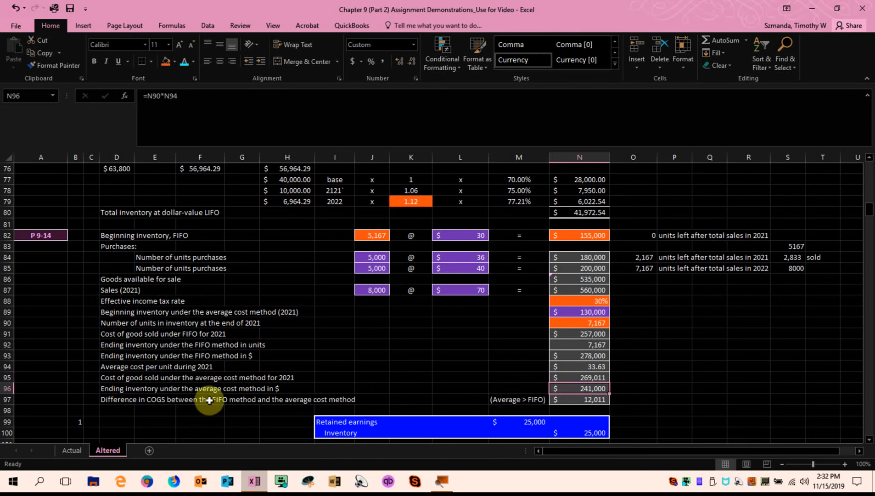
pyautogui.doubleClick(568, 389)
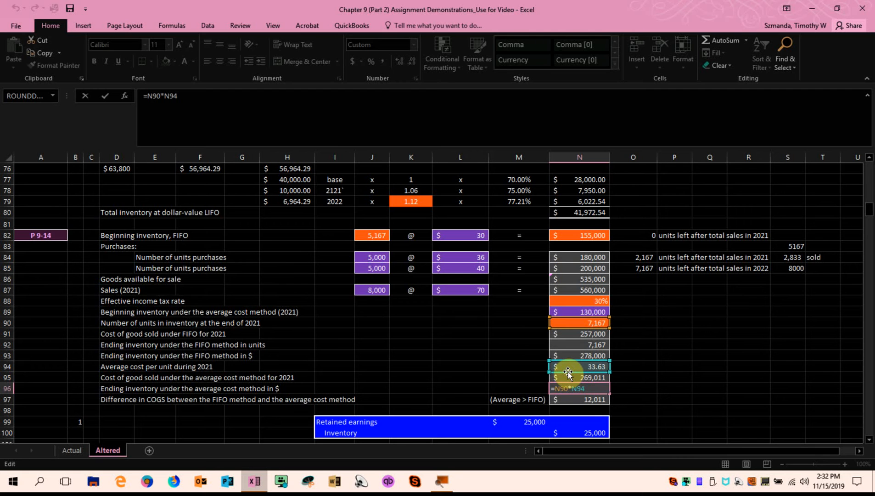
pyautogui.hotkey('ctrl', 'Return')
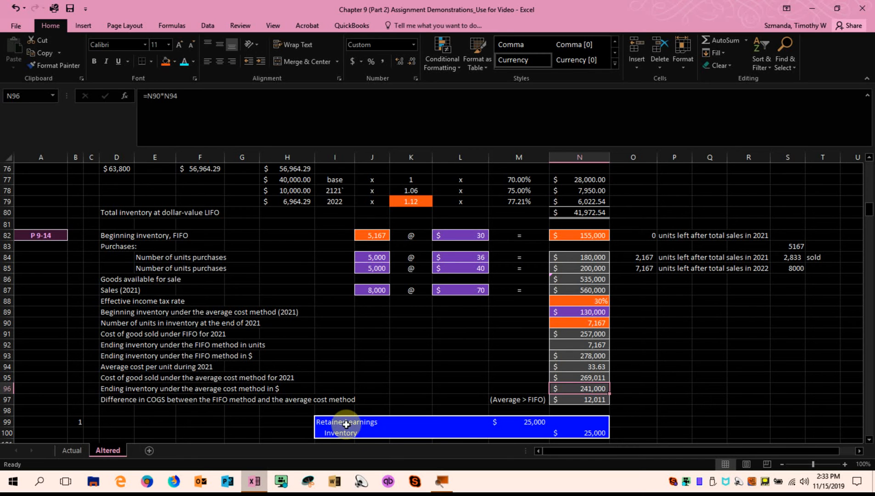
# Step: Examine the retained earnings and inventory entry in M99 and N100 against the FIFO and average cost beginning inventories in N82 and N89
pyautogui.click(522, 424)
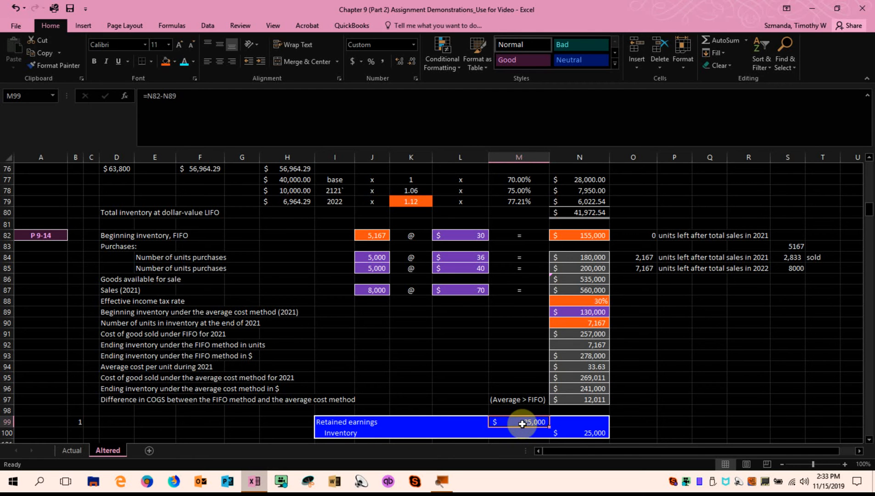
pyautogui.click(577, 432)
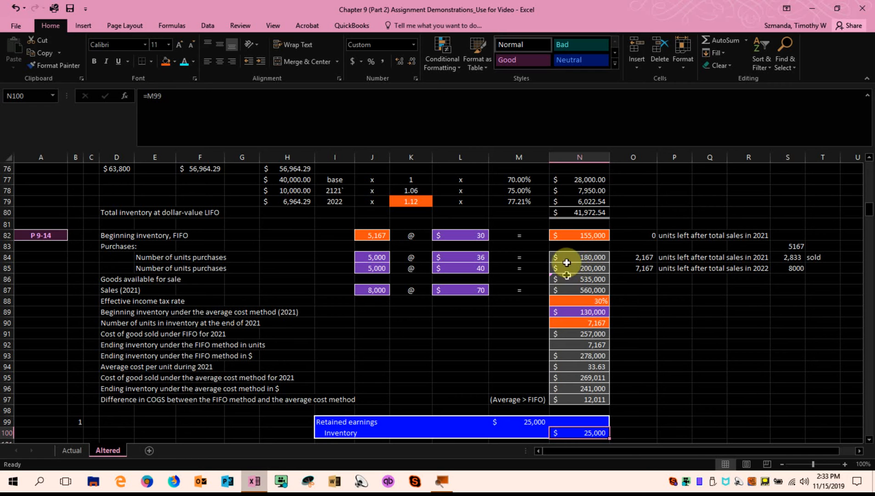
pyautogui.moveTo(530, 234); pyautogui.dragTo(606, 234)
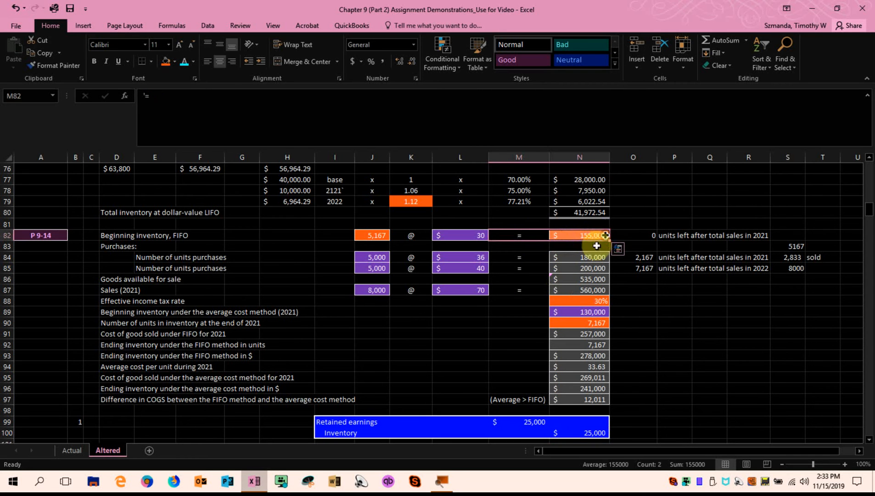
pyautogui.click(541, 311)
pyautogui.moveTo(541, 312); pyautogui.dragTo(611, 312)
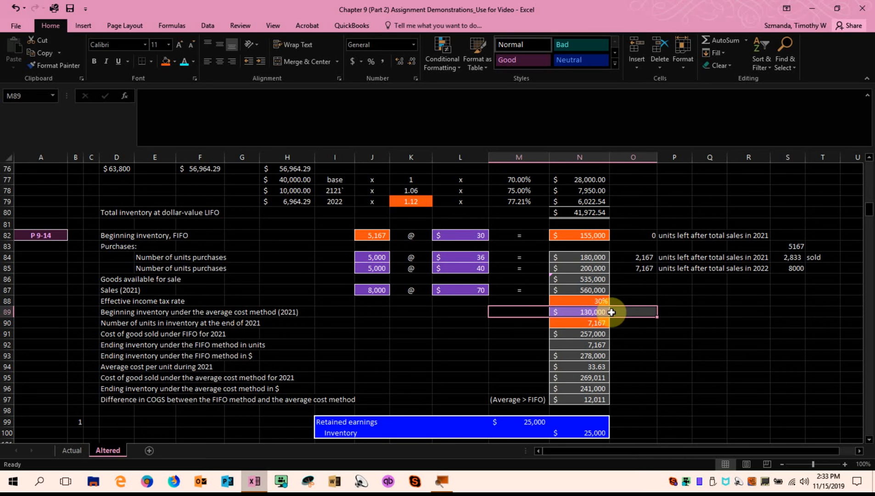
# Step: Enter the text "COGS = BI + Purchases + Freight - EI" in E111, in the blank area below the P 9-14 solution
pyautogui.click(869, 439)
pyautogui.click(869, 440)
pyautogui.scroll(-10, 869, 440)
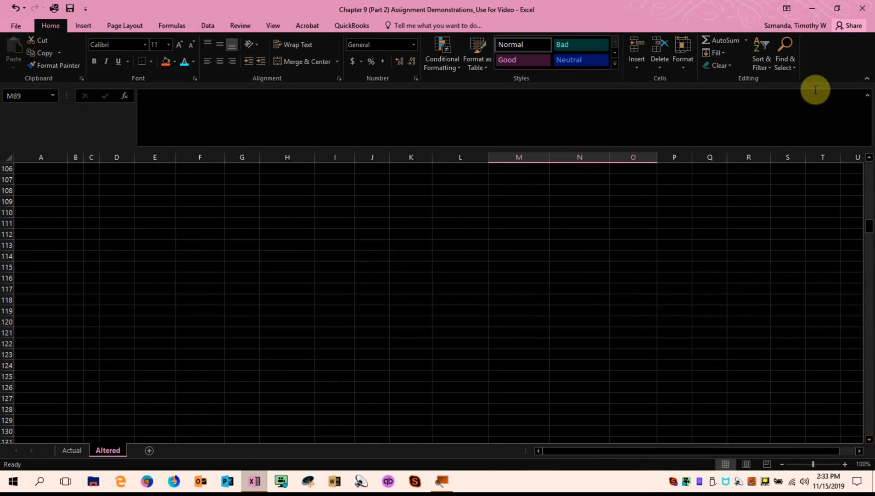
pyautogui.click(148, 221)
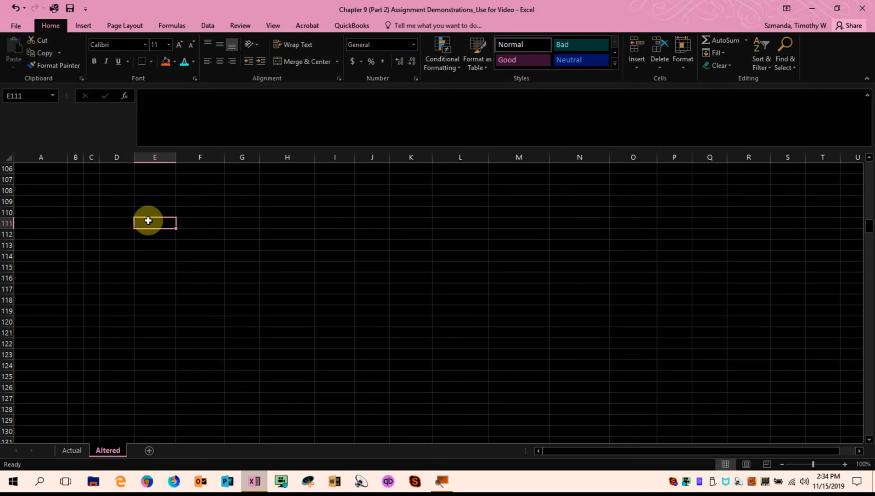
pyautogui.write('COGS')
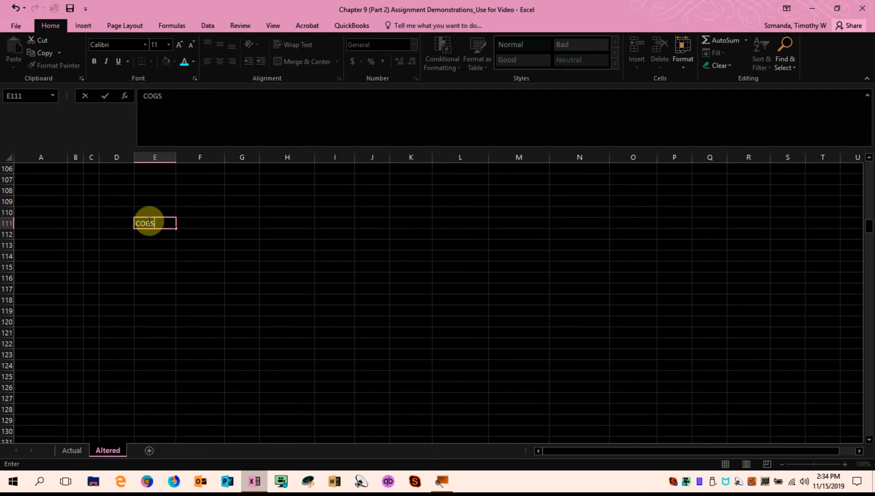
pyautogui.write(' = BI + Purchases +Freight')
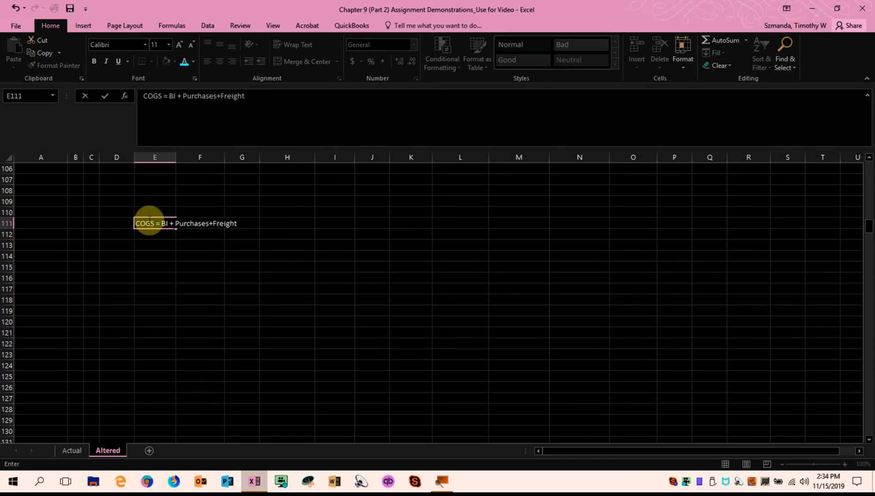
pyautogui.write(' -')
pyautogui.click(210, 223)
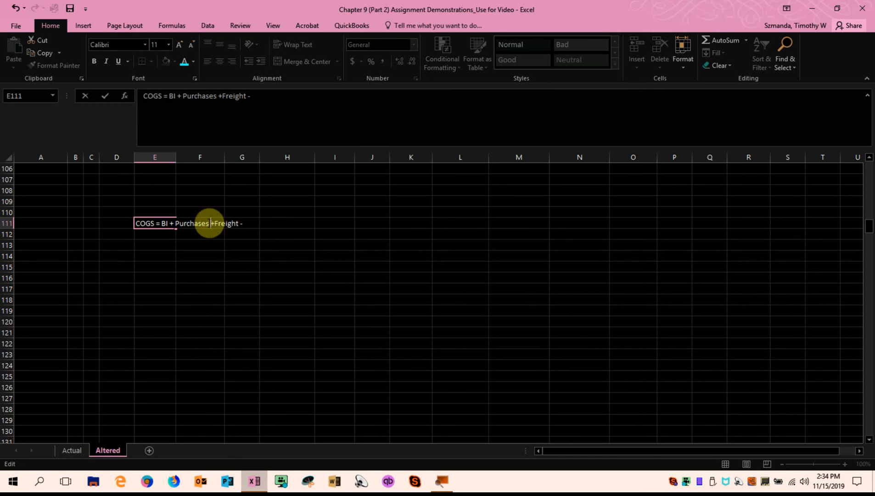
pyautogui.click(214, 224)
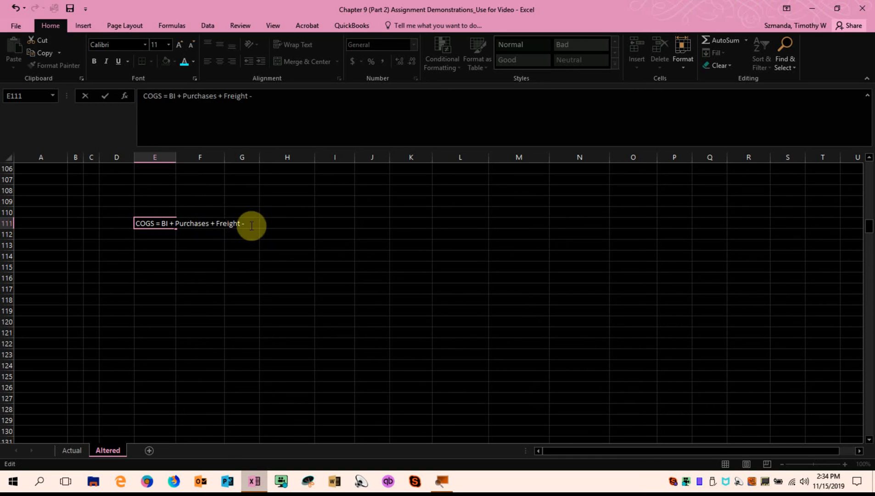
pyautogui.write('EI')
pyautogui.click(242, 299)
# Step: Examine the COGS equation in row 111 at 140% magnification
pyautogui.moveTo(142, 223); pyautogui.dragTo(236, 223)
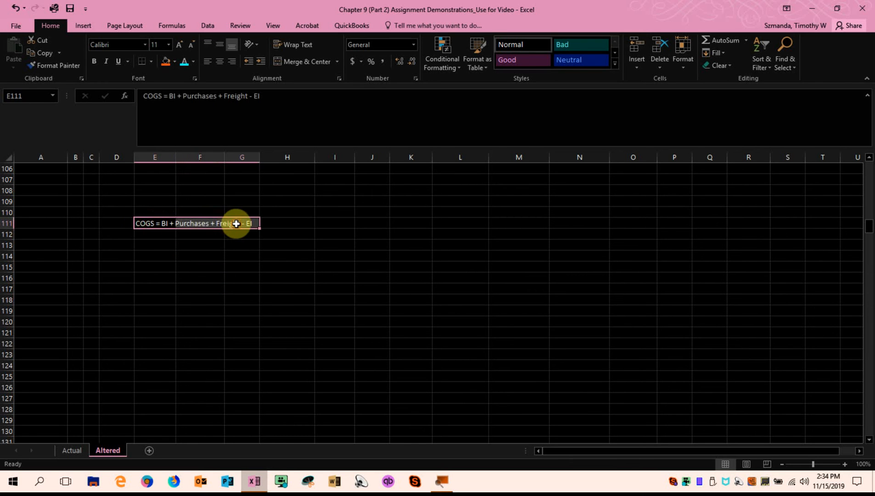
pyautogui.click(845, 464)
pyautogui.click(845, 465)
pyautogui.click(845, 464)
pyautogui.click(844, 464)
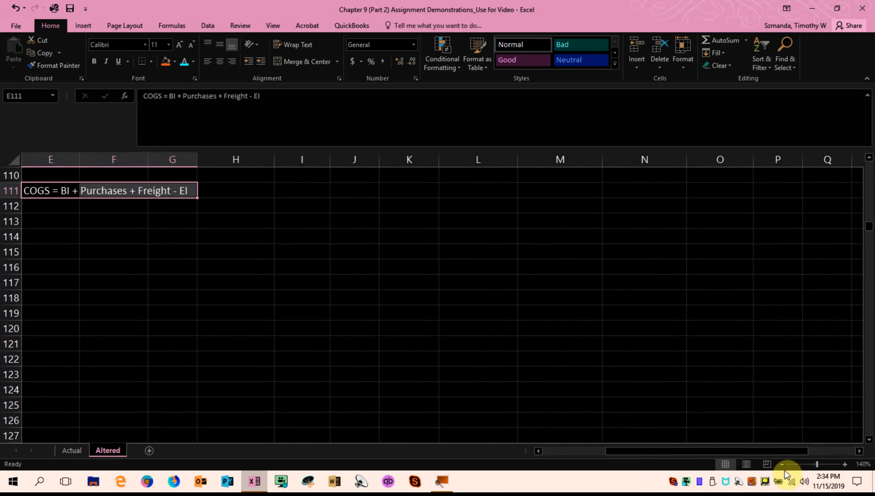
pyautogui.moveTo(760, 452); pyautogui.dragTo(656, 454)
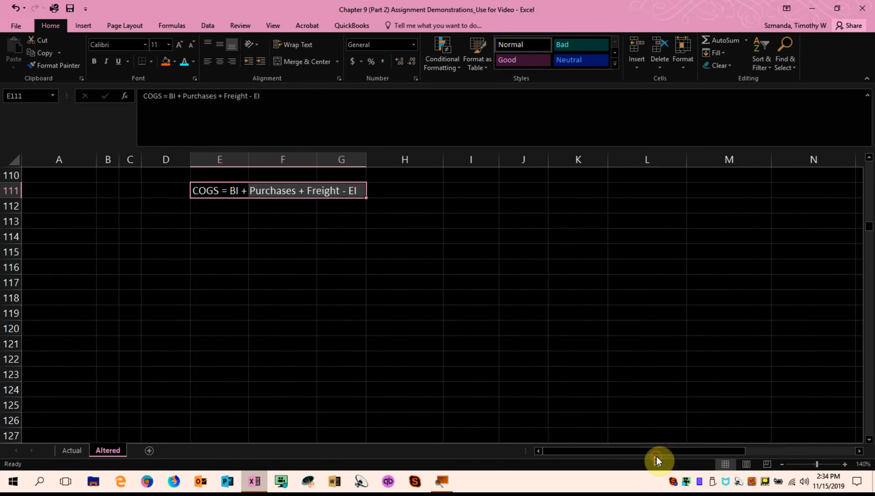
pyautogui.click(345, 366)
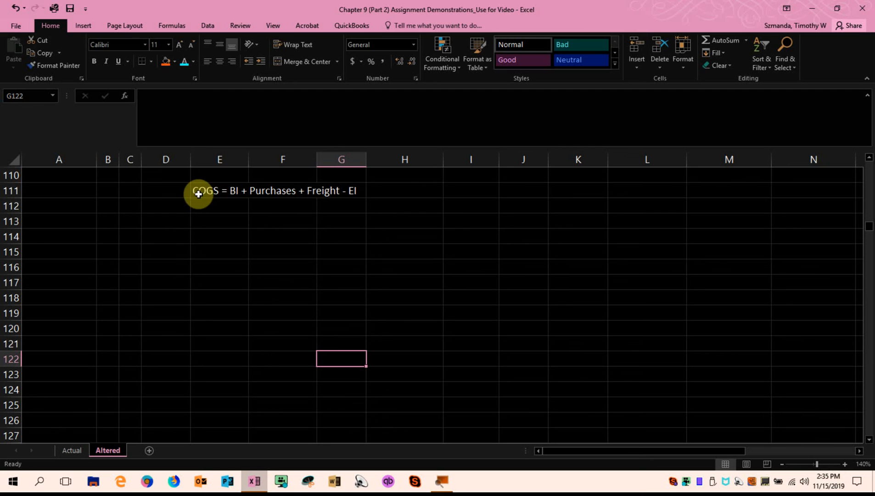
# Step: Enter the note "BI is >$ 400" in I111, beside the COGS equation
pyautogui.click(465, 192)
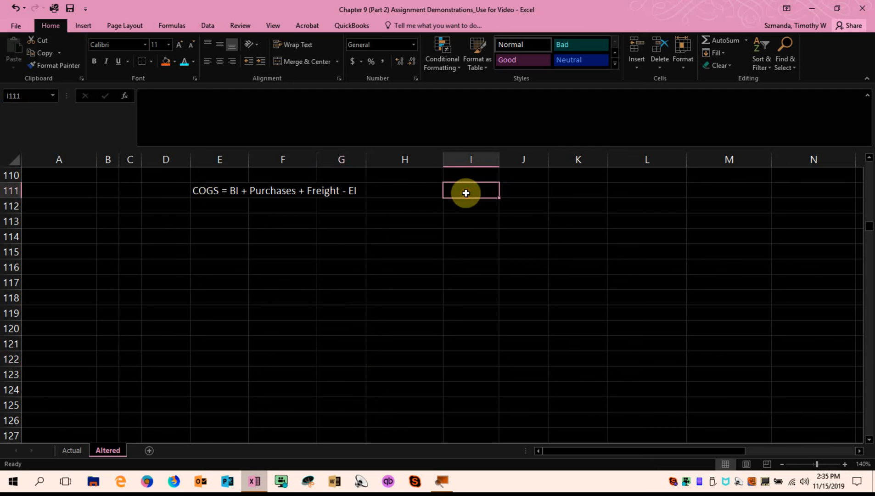
pyautogui.write('BI is >')
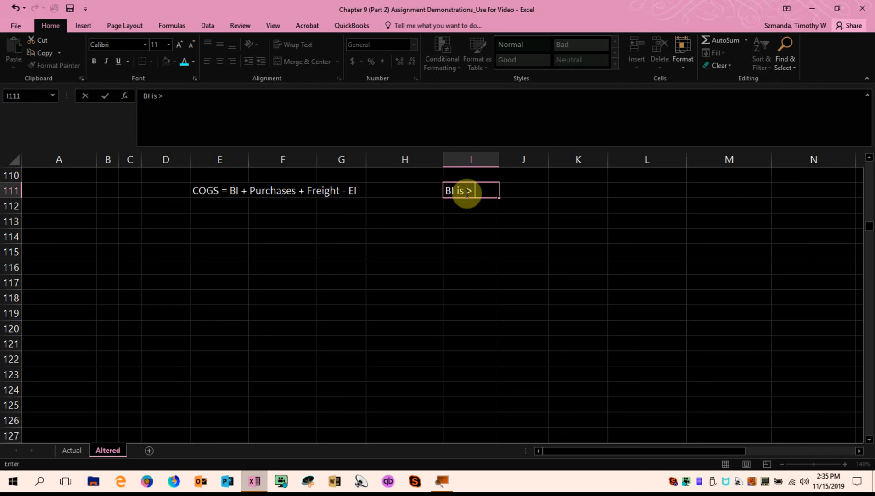
pyautogui.write(' 400')
pyautogui.press('Left')
pyautogui.press('Left')
pyautogui.click(461, 185)
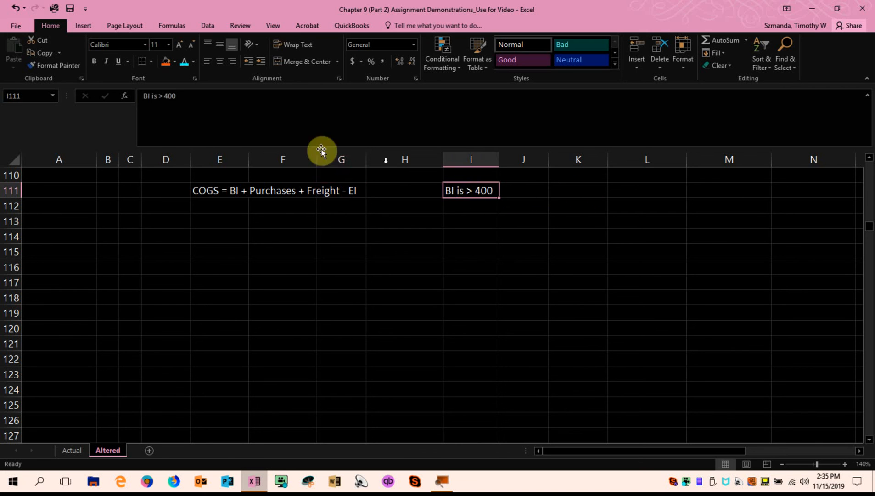
pyautogui.click(161, 95)
pyautogui.write('$')
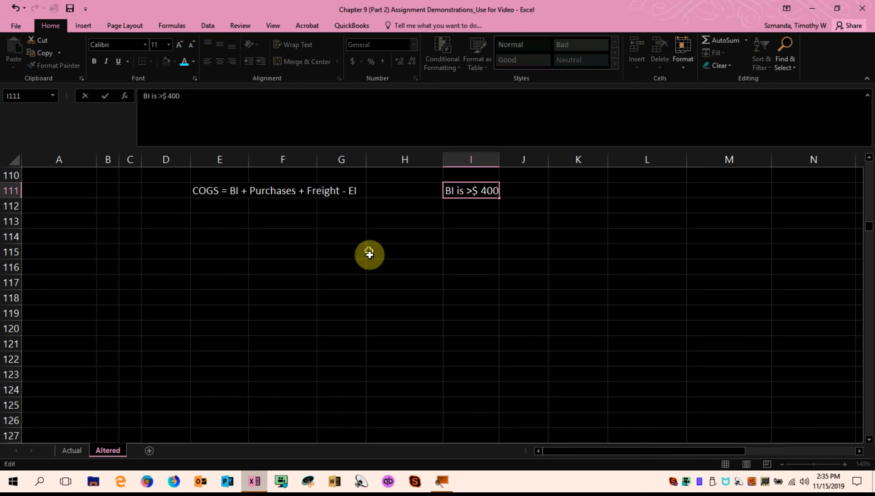
pyautogui.click(370, 255)
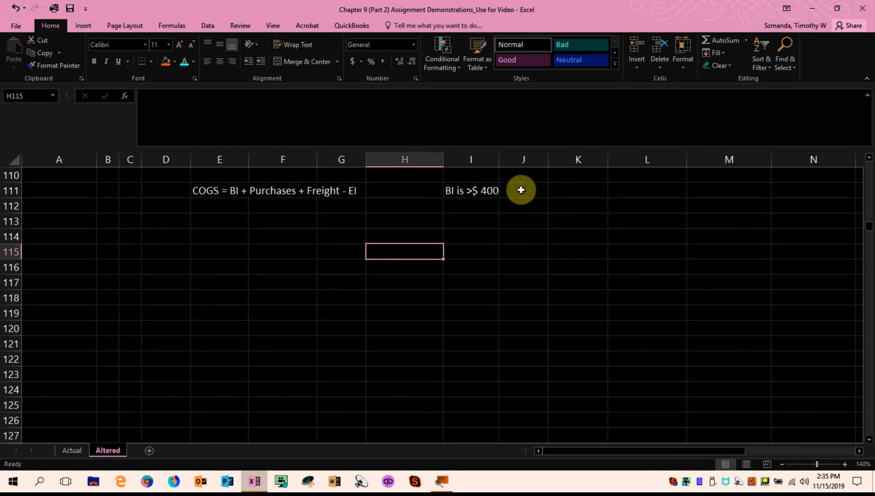
# Step: Add the heading "Effect on COGS?" in K111 and enter "Overstated" in I112 below the beginning inventory note
pyautogui.click(463, 230)
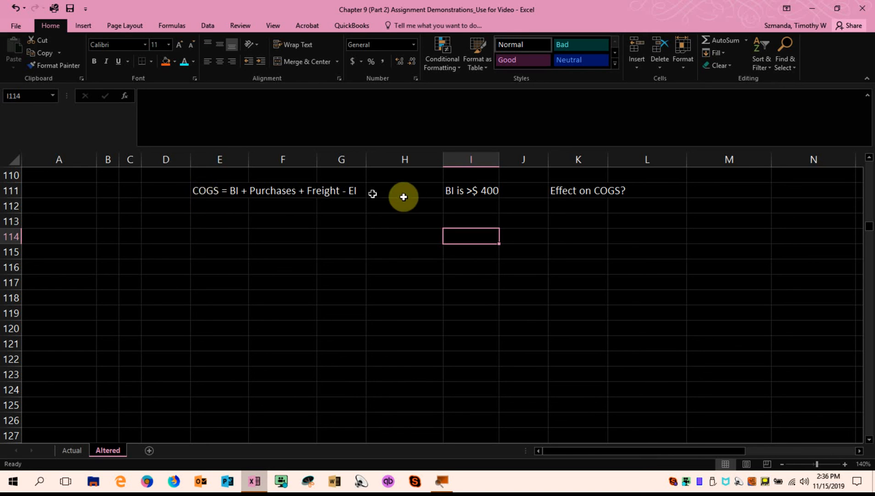
pyautogui.click(469, 201)
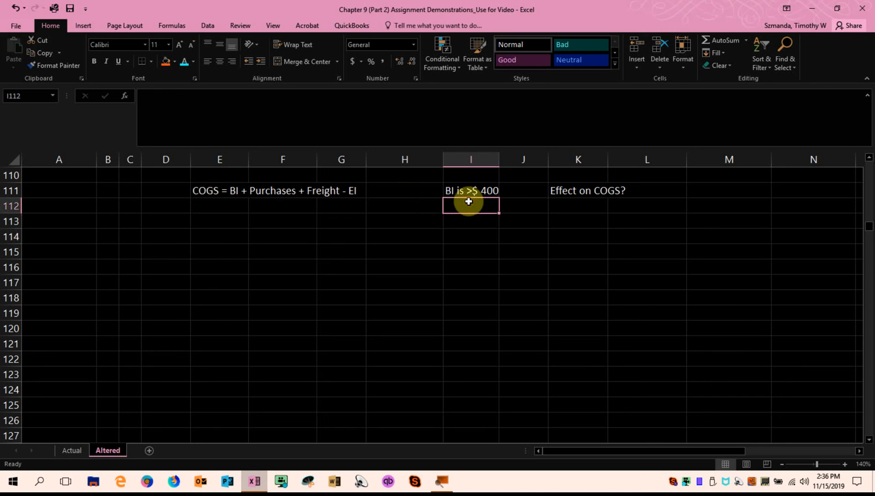
pyautogui.write('Over')
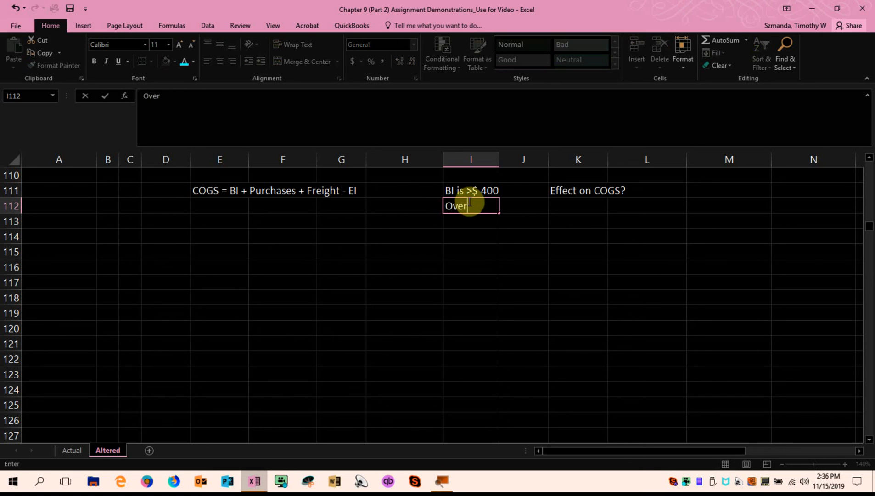
pyautogui.write('stated')
# Step: Fill in the effect on COGS in K112 by referencing the beginning inventory result with =I112
pyautogui.click(569, 206)
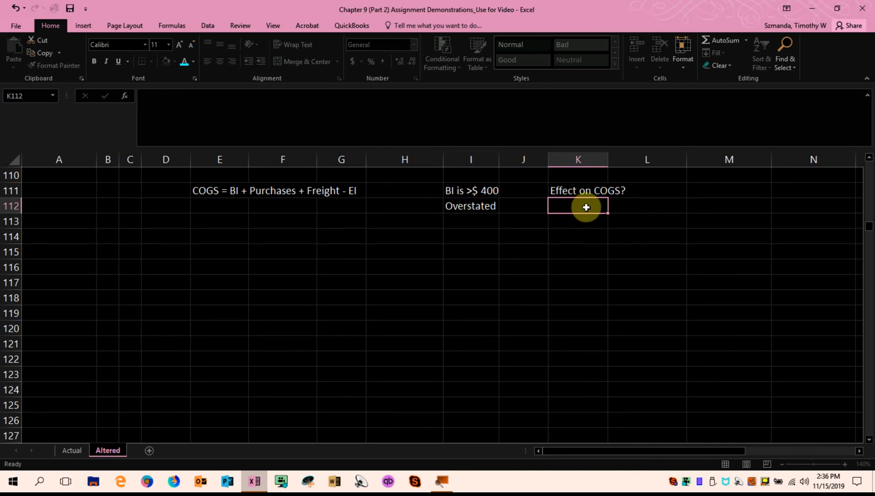
pyautogui.write('=')
pyautogui.click(476, 207)
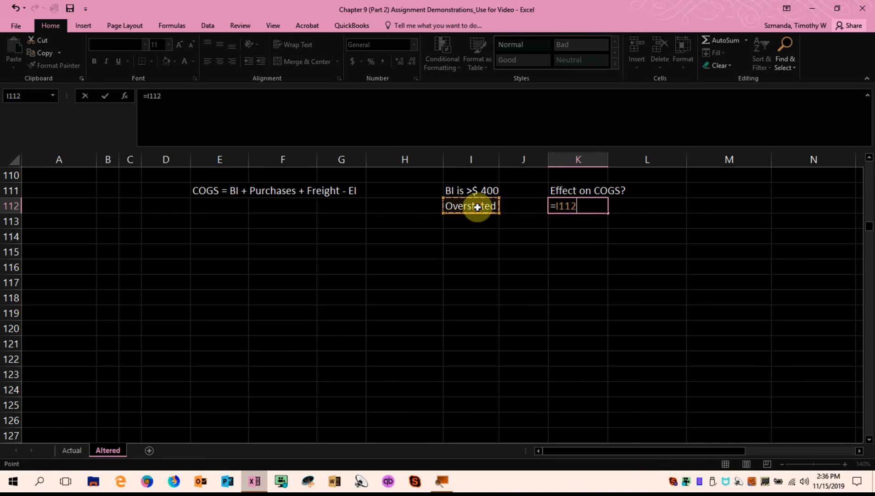
pyautogui.press('Return')
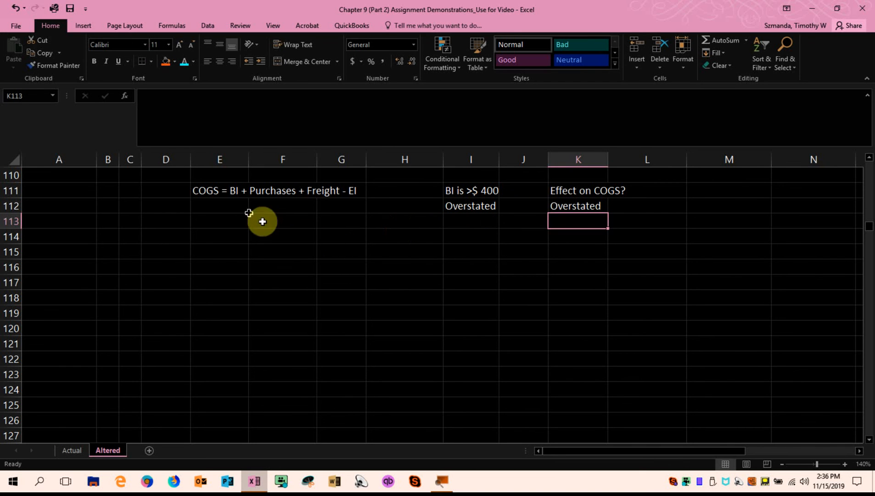
# Step: Move the error notes down one row, add the heading "Error" in I111, and label the cases "Error 1" in H112 and "Error 2" in H115
pyautogui.click(211, 192)
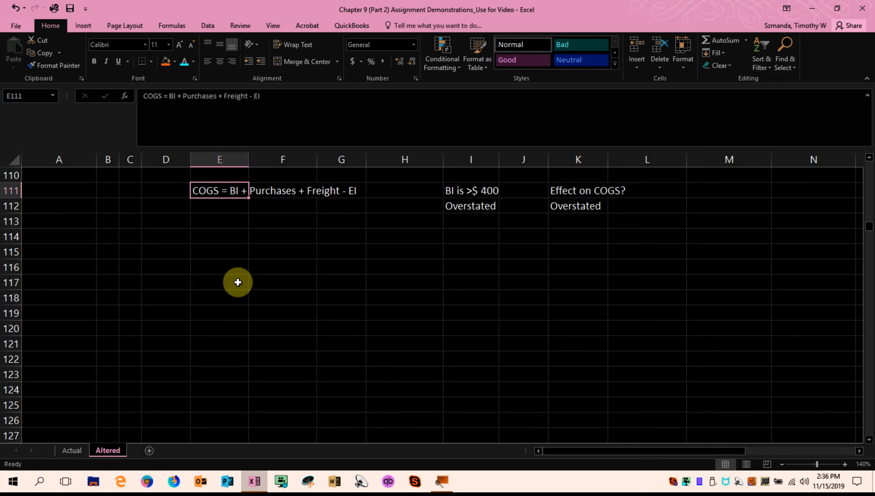
pyautogui.click(459, 177)
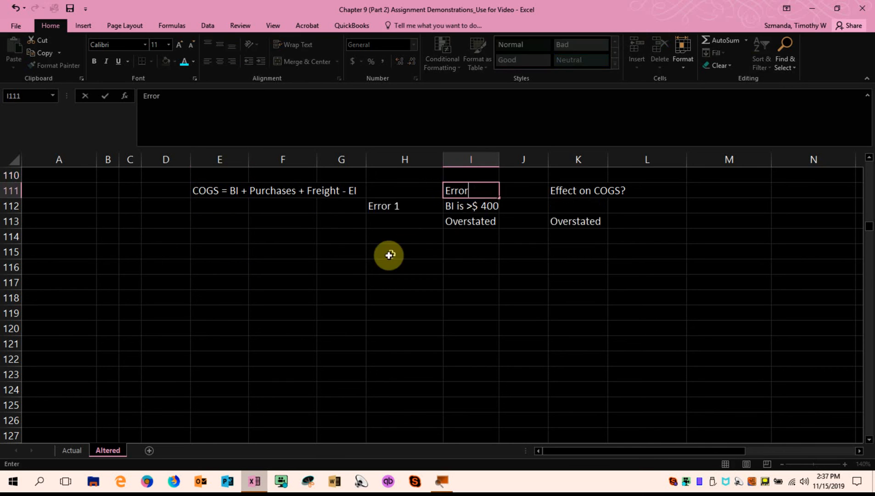
pyautogui.click(395, 251)
pyautogui.write('=')
pyautogui.click(382, 207)
pyautogui.press('Return')
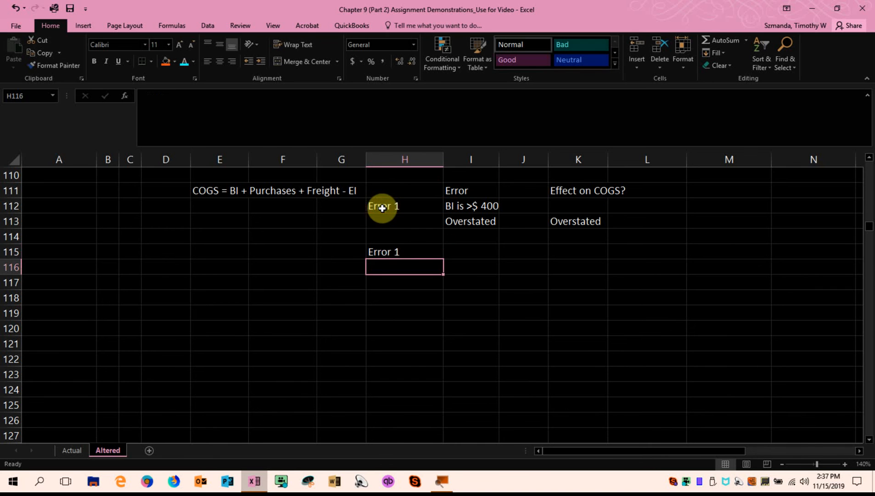
pyautogui.click(385, 251)
pyautogui.write('Error 2')
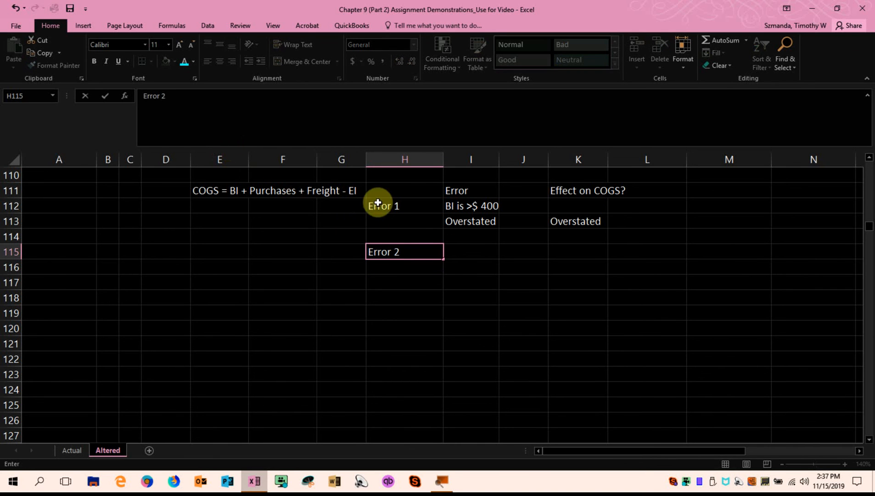
# Step: Copy the Error 1 notes from I112:I113 to I115 and change the copied text in I115 to "EI is >$ 400"
pyautogui.click(465, 252)
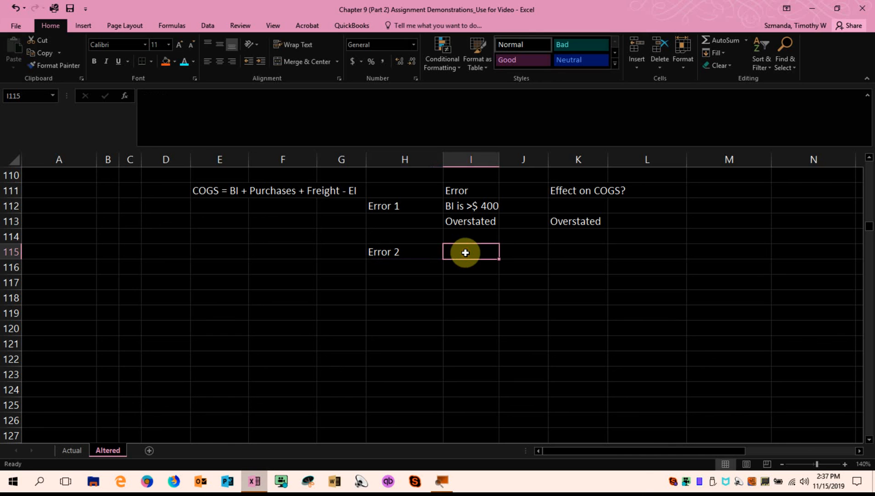
pyautogui.hotkey('ctrl', 'c')
pyautogui.hotkey('ctrl', 'v')
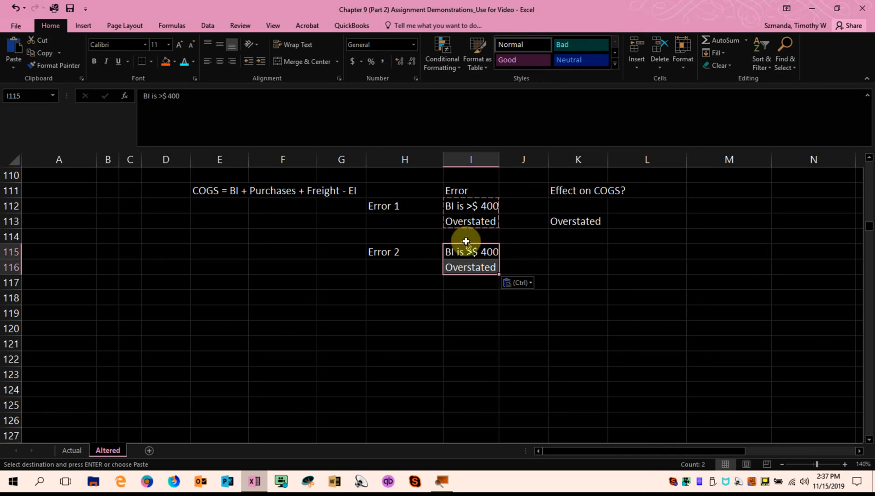
pyautogui.click(465, 248)
pyautogui.press('Escape')
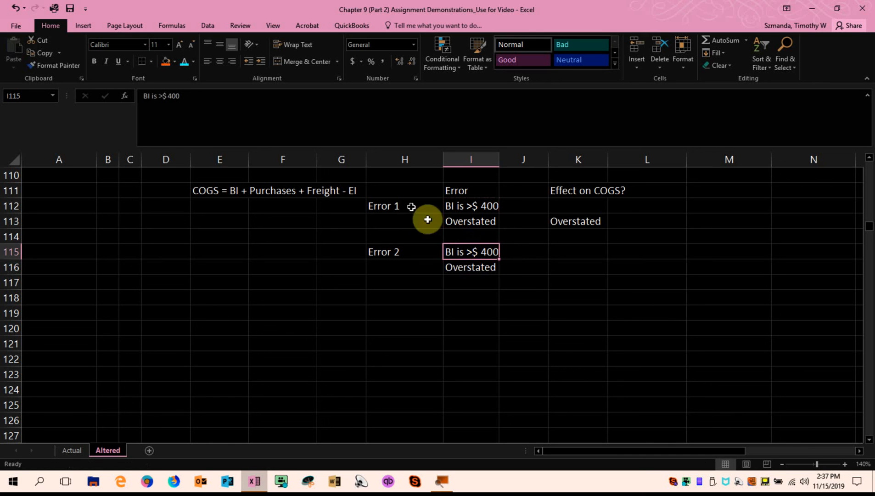
pyautogui.click(149, 99)
pyautogui.press('BackSpace')
pyautogui.write('E')
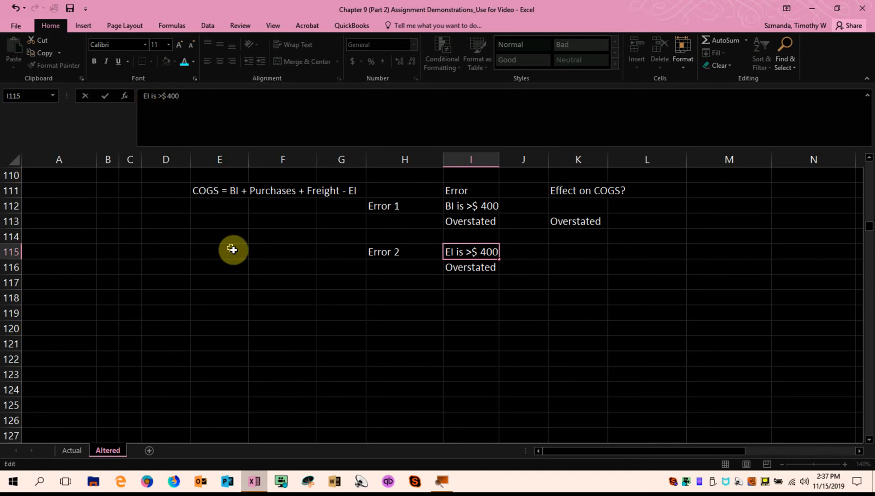
pyautogui.click(462, 319)
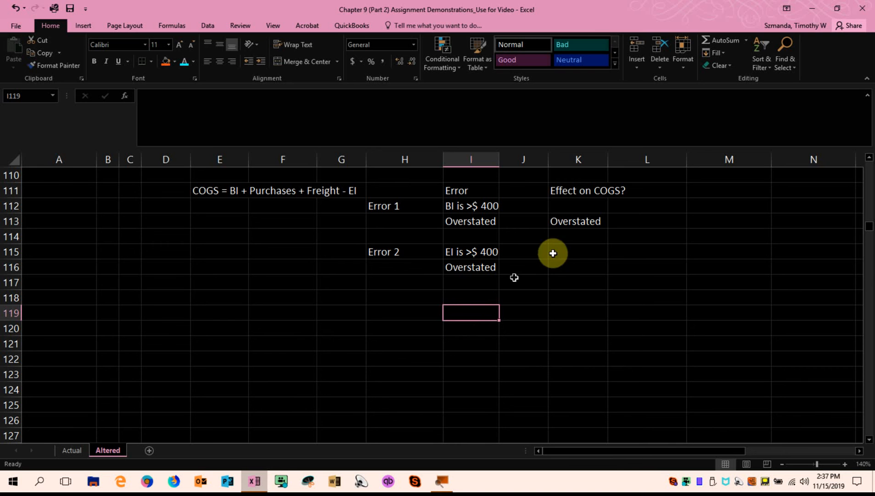
# Step: Underline the "Error" and "Effect on COGS?" headings in row 111 and widen column G slightly
pyautogui.moveTo(473, 190); pyautogui.dragTo(588, 190)
pyautogui.hotkey('ctrl', 'u')
pyautogui.click(404, 328)
pyautogui.moveTo(366, 160); pyautogui.dragTo(380, 160)
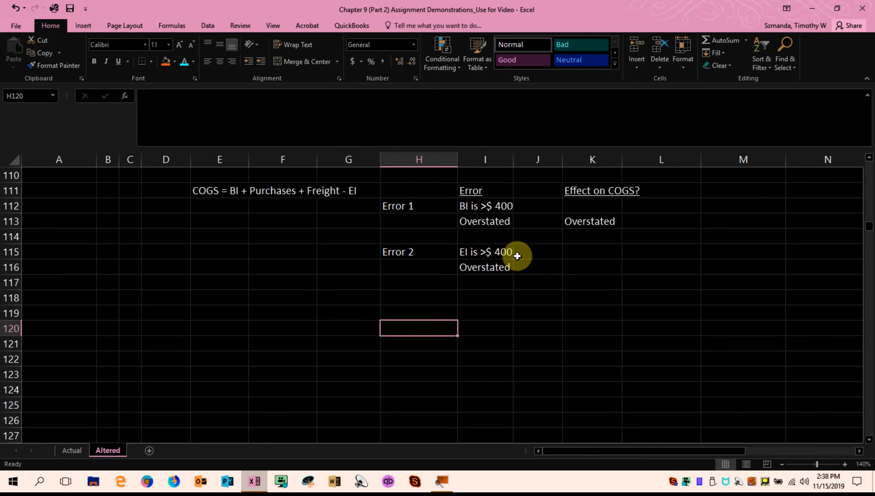
# Step: Enter "Understated" in K115 as the effect of Error 2 on COGS
pyautogui.click(591, 255)
pyautogui.write('Understated')
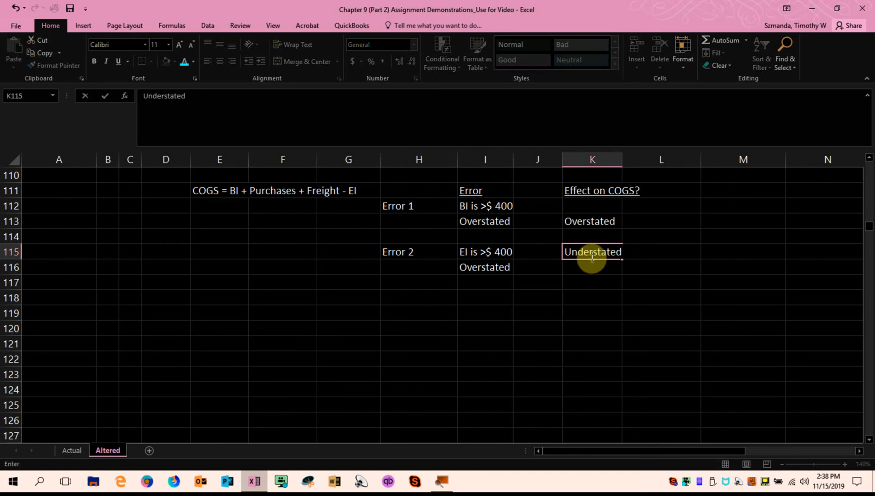
pyautogui.click(584, 283)
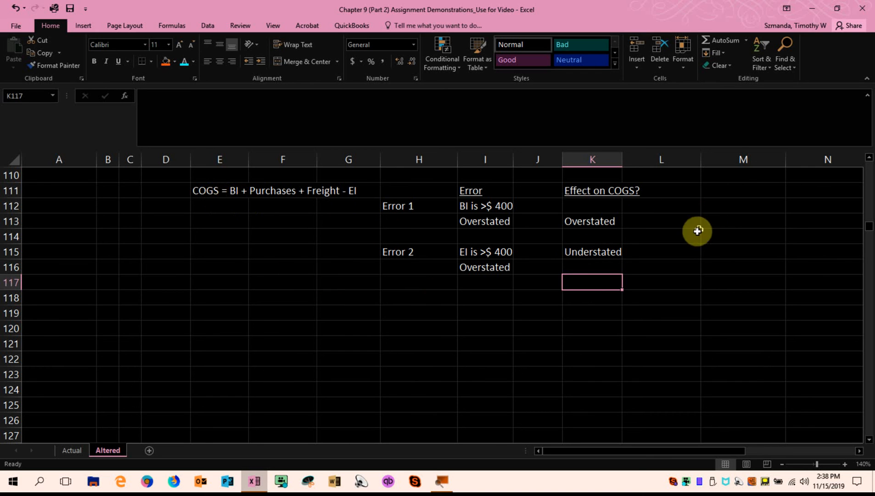
# Step: Add the heading "Effect on NI" in M111 and give the cell a bottom border
pyautogui.click(718, 189)
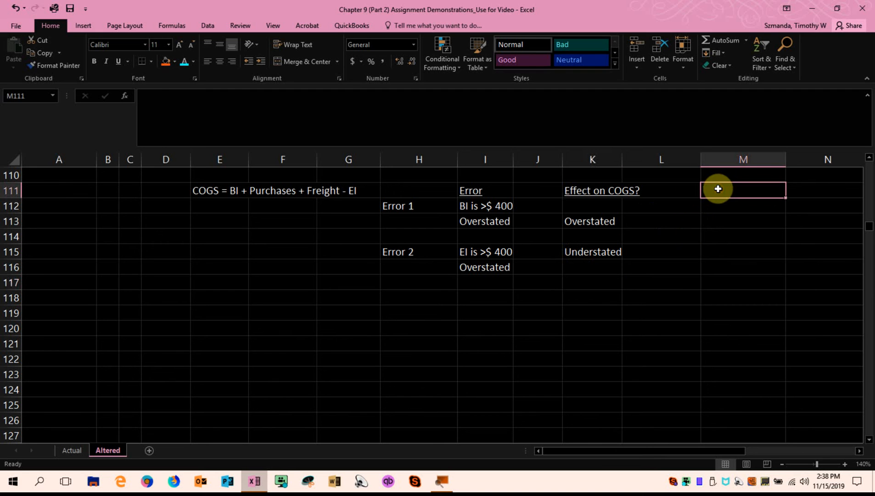
pyautogui.hotkey('ctrl', 'v')
pyautogui.click(143, 61)
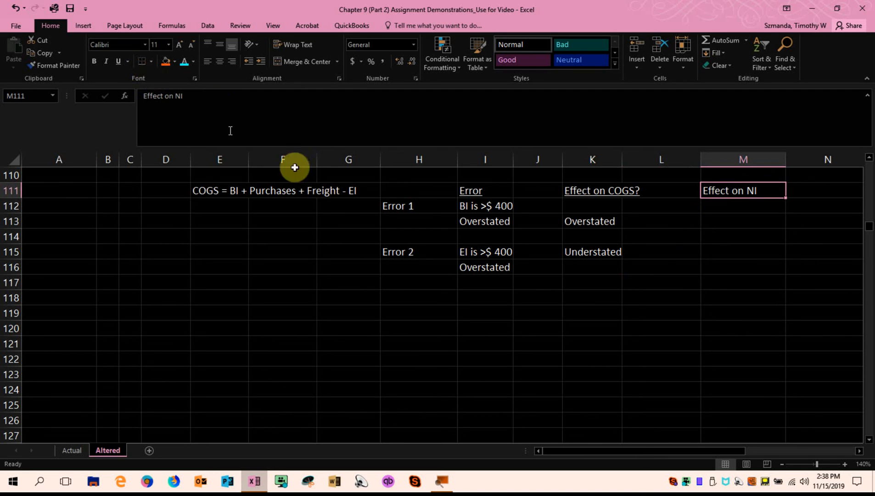
pyautogui.click(446, 264)
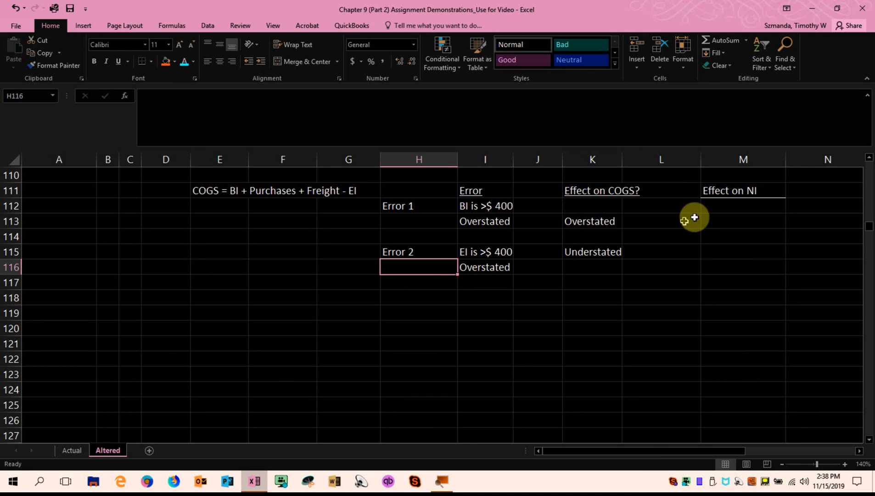
# Step: Fill in the effects on NI with "Understate" in M113 for Error 1 and "Overstate" in M115 for Error 2
pyautogui.click(717, 216)
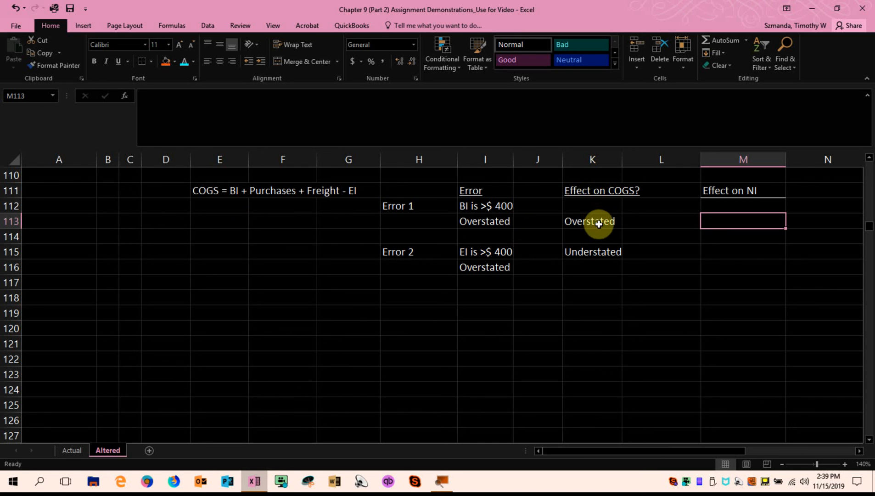
pyautogui.click(745, 224)
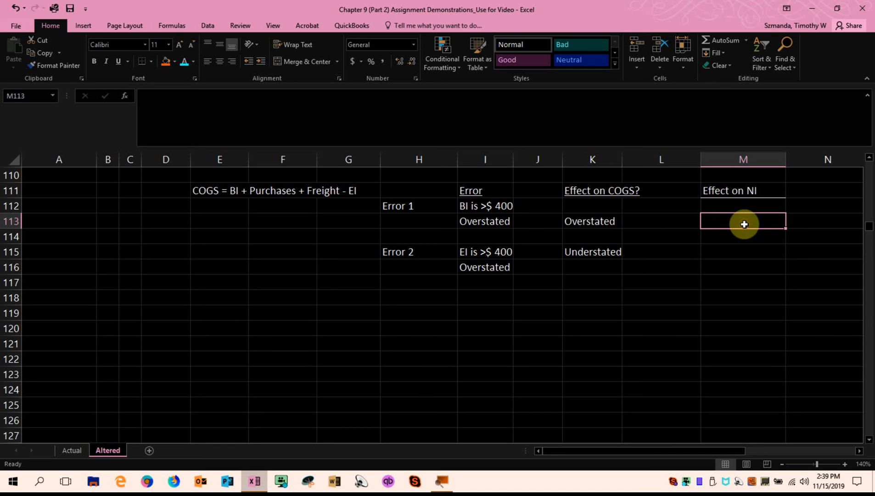
pyautogui.write('Understate')
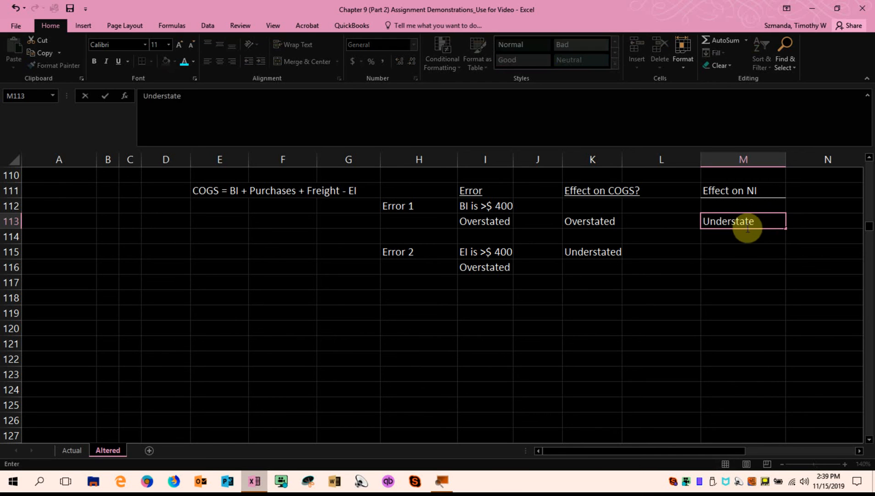
pyautogui.press('Up')
pyautogui.press('Up')
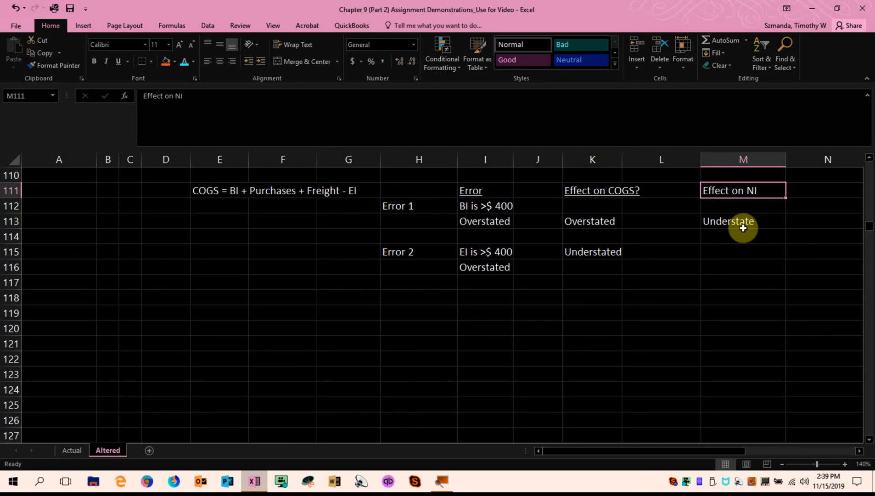
pyautogui.click(742, 250)
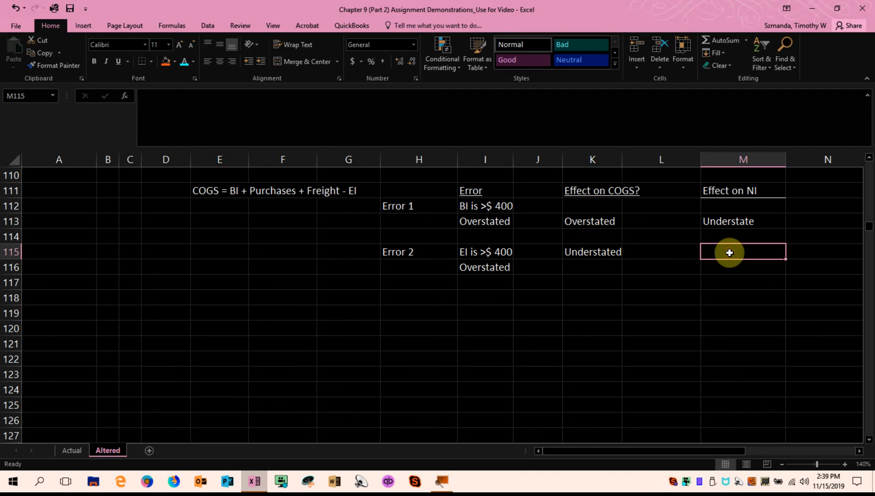
pyautogui.write('Overstate')
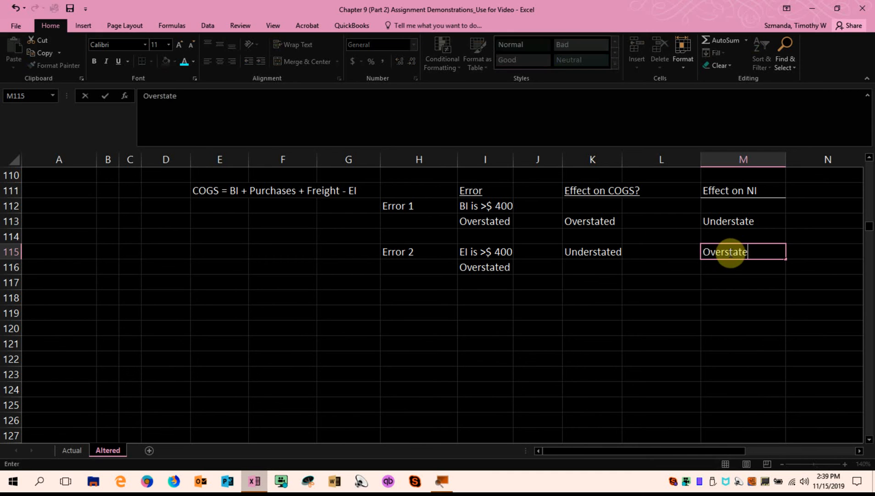
pyautogui.click(723, 290)
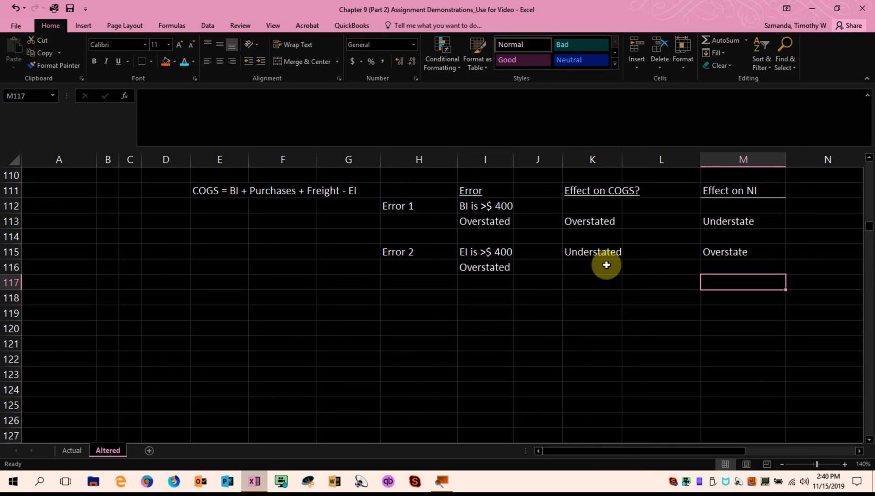
# Step: Copy the NI column block M111:M115 to N111 and change the copied heading to "Effect on RE"
pyautogui.moveTo(730, 191); pyautogui.dragTo(717, 258)
pyautogui.hotkey('ctrl', 'c')
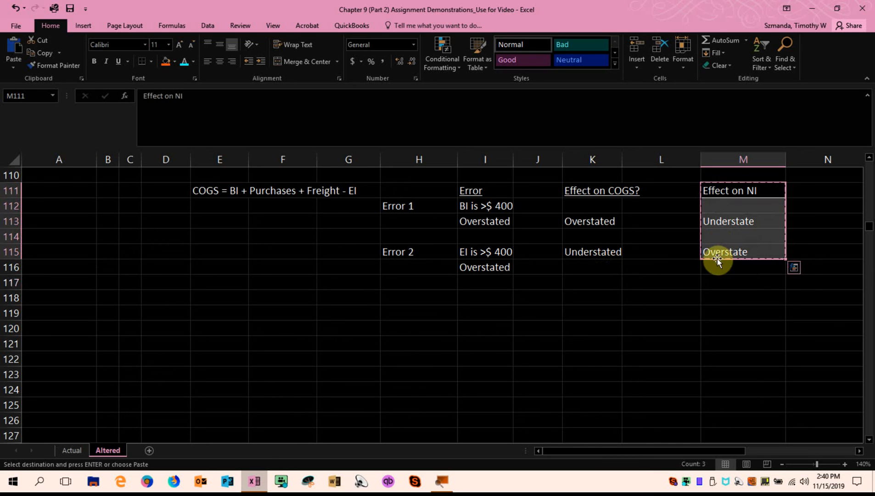
pyautogui.click(804, 189)
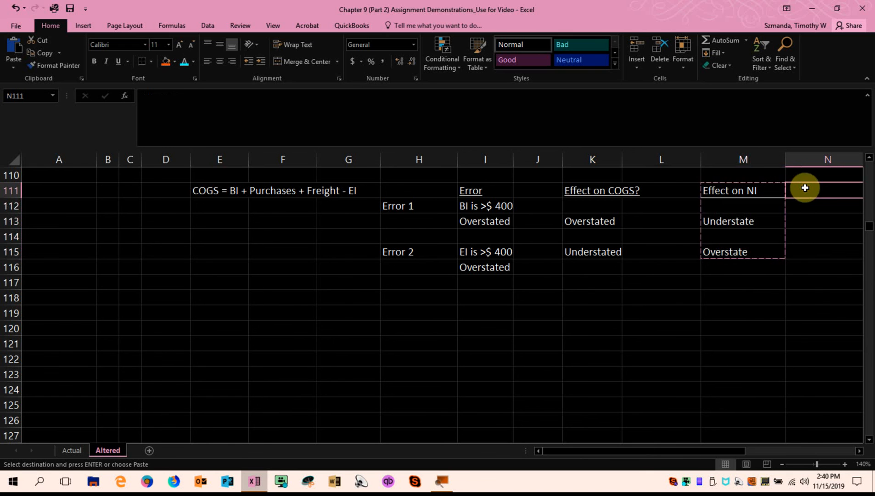
pyautogui.press('Return')
pyautogui.click(457, 190)
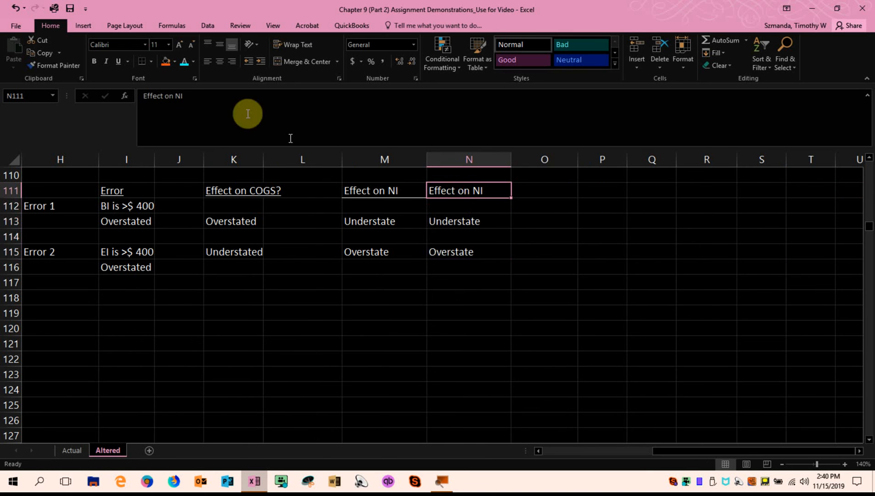
pyautogui.click(234, 104)
pyautogui.press('BackSpace')
pyautogui.press('BackSpace')
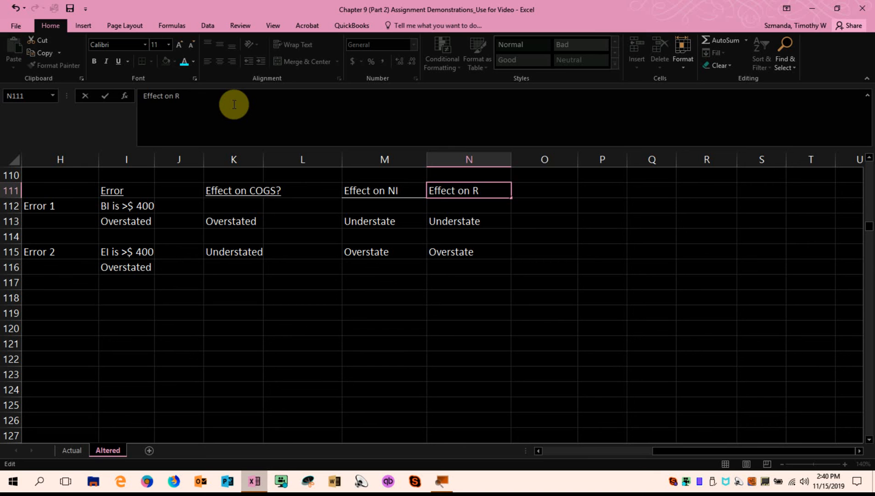
pyautogui.click(357, 294)
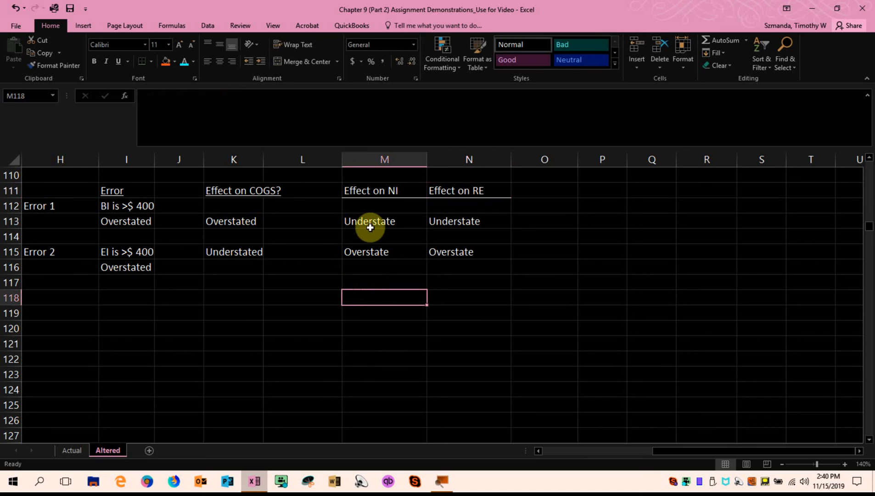
# Step: Compare the effects on NI and RE for both errors in columns M and N
pyautogui.moveTo(367, 194); pyautogui.dragTo(364, 253)
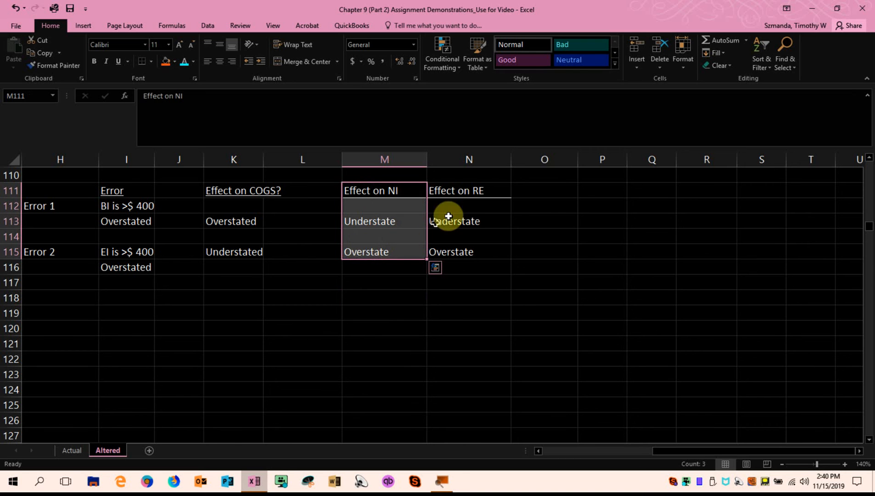
pyautogui.click(298, 335)
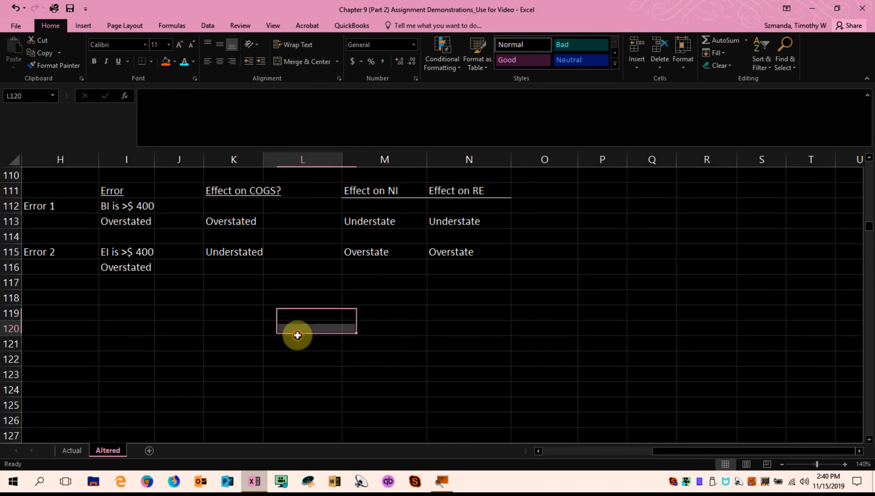
pyautogui.click(378, 218)
pyautogui.click(459, 223)
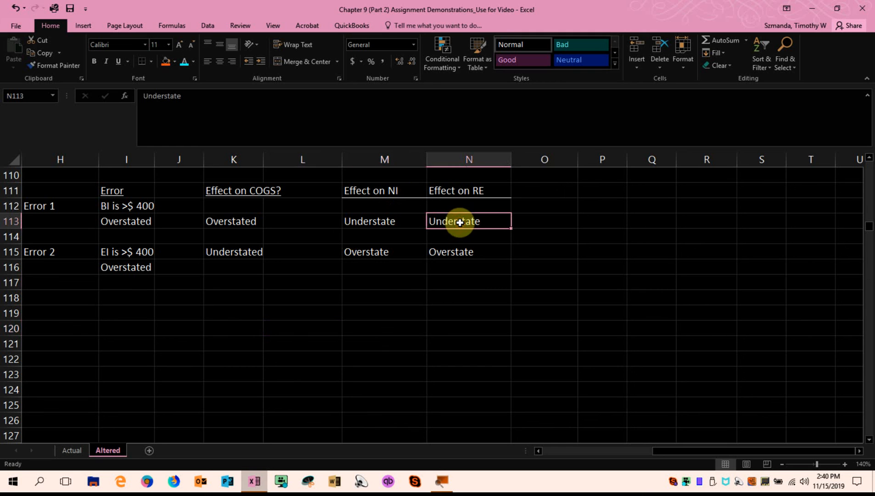
pyautogui.moveTo(386, 159); pyautogui.dragTo(439, 157)
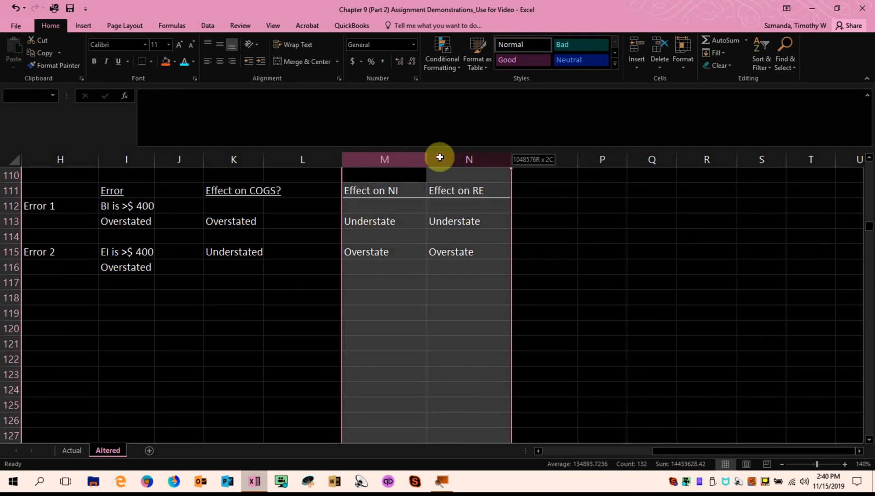
pyautogui.click(597, 269)
# Step: Narrow the empty column L so the NI and RE effects sit closer to the COGS effects
pyautogui.moveTo(677, 452); pyautogui.dragTo(549, 456)
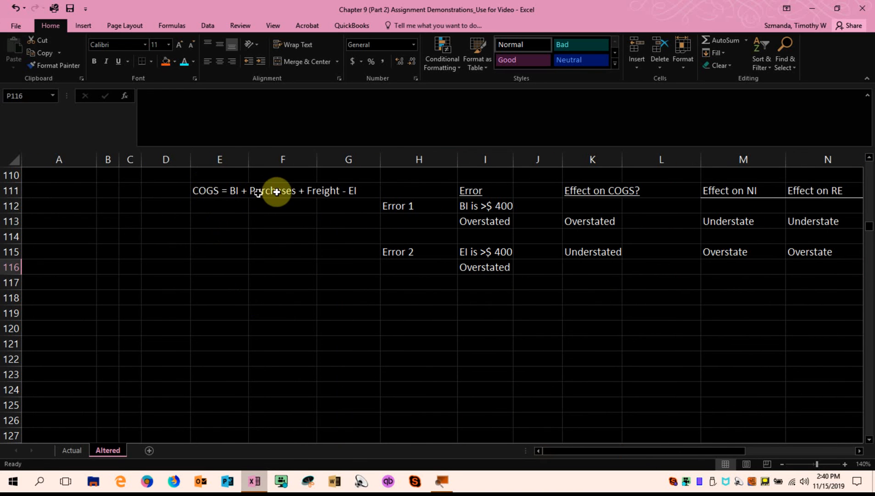
pyautogui.moveTo(664, 450); pyautogui.dragTo(720, 443)
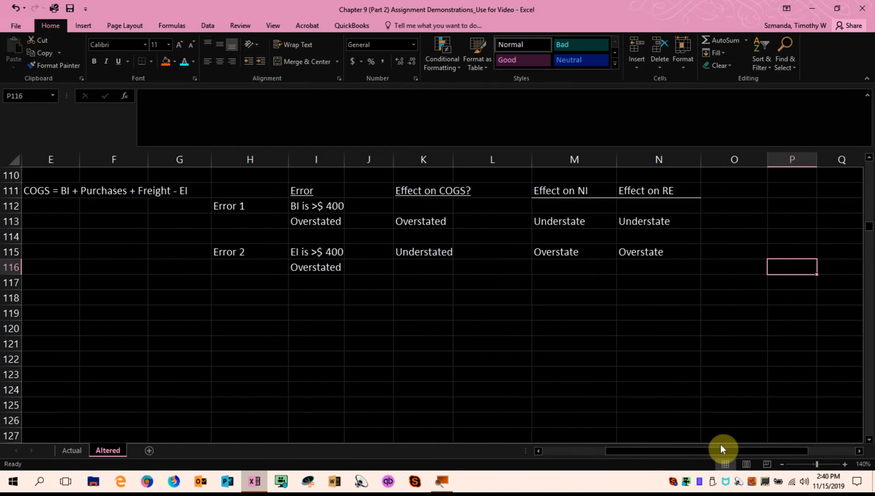
pyautogui.moveTo(530, 165); pyautogui.dragTo(489, 162)
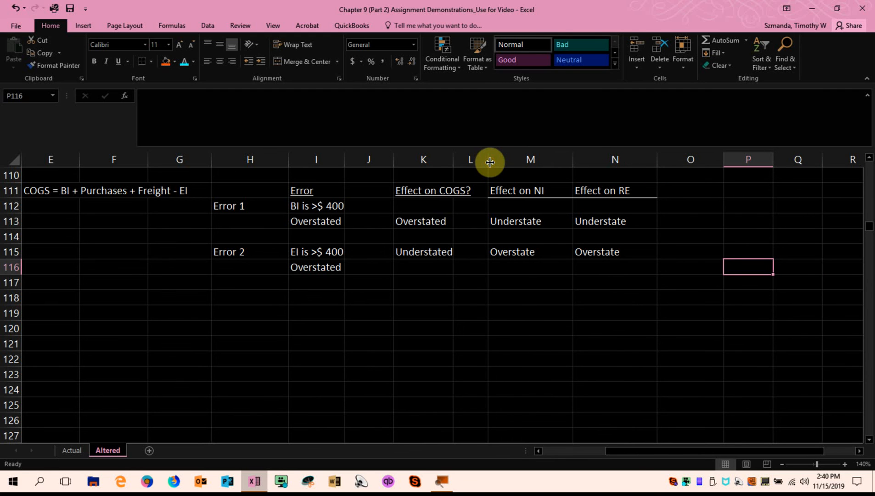